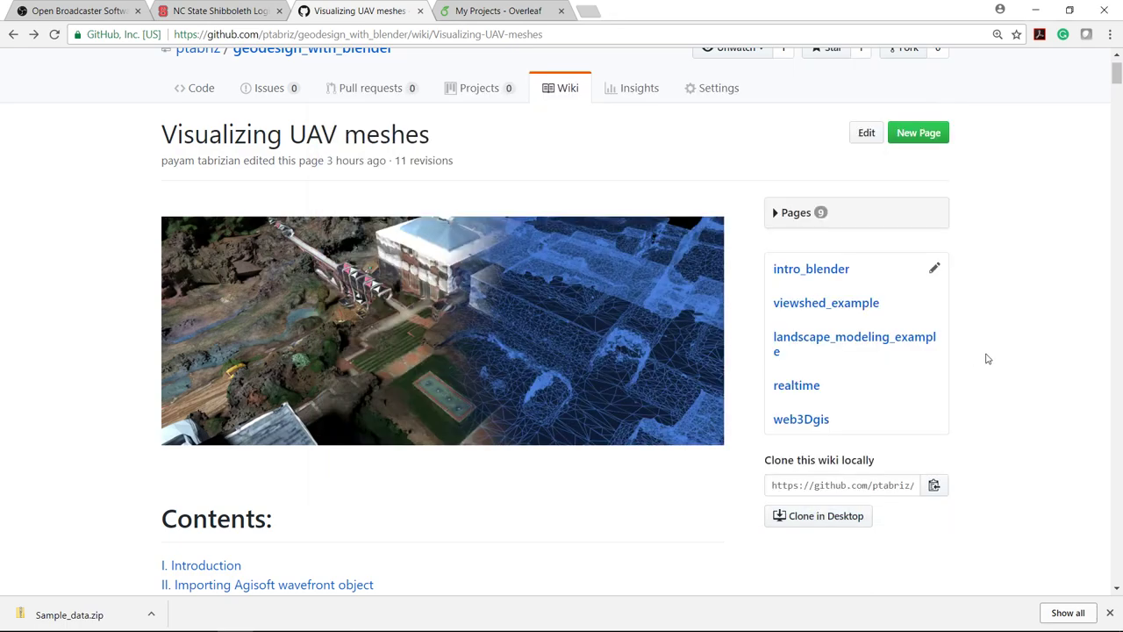
- Bring the 'Visualizing UAV meshes' wiki forward and scroll to its required software and materials
{"action": "left_click", "coordinate": [987, 358]}
{"action": "scroll", "coordinate": [64, 289], "scroll_direction": "down", "scroll_amount": 1}
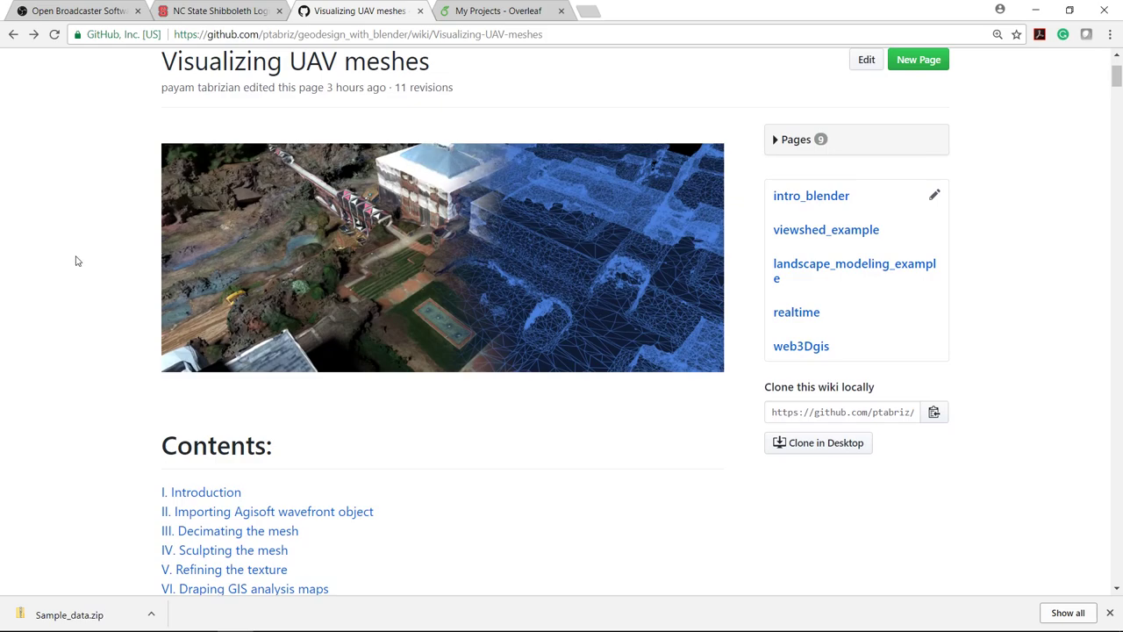
{"action": "scroll", "coordinate": [100, 284], "scroll_direction": "down", "scroll_amount": 1}
{"action": "scroll", "coordinate": [97, 290], "scroll_direction": "up", "scroll_amount": 1}
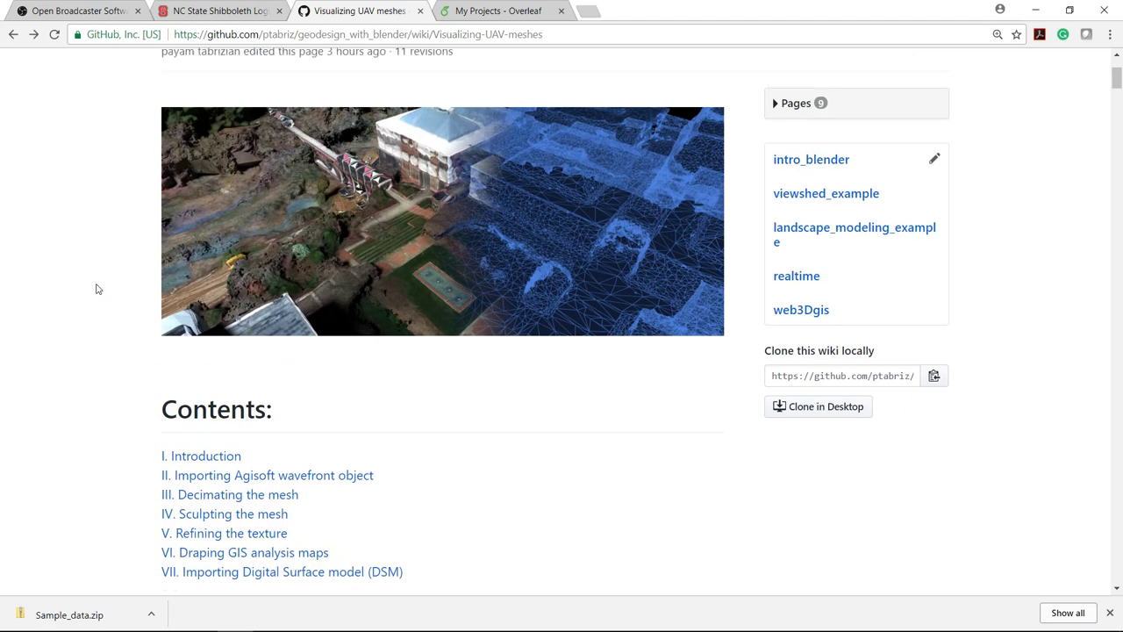
{"action": "scroll", "coordinate": [96, 295], "scroll_direction": "down", "scroll_amount": 3}
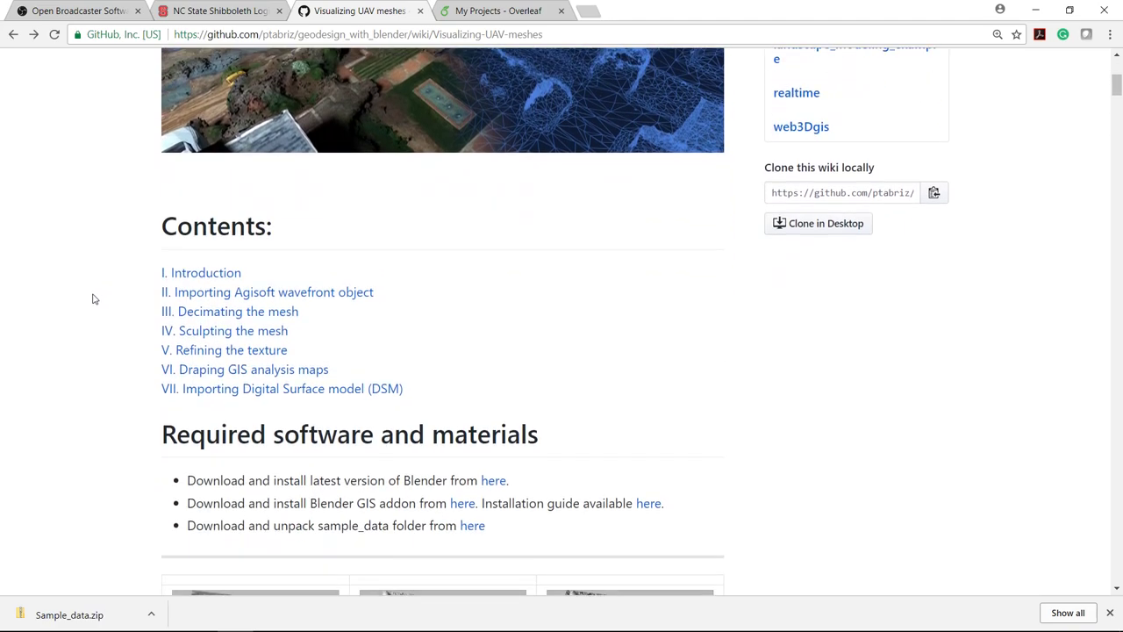
{"action": "scroll", "coordinate": [94, 296], "scroll_direction": "down", "scroll_amount": 1}
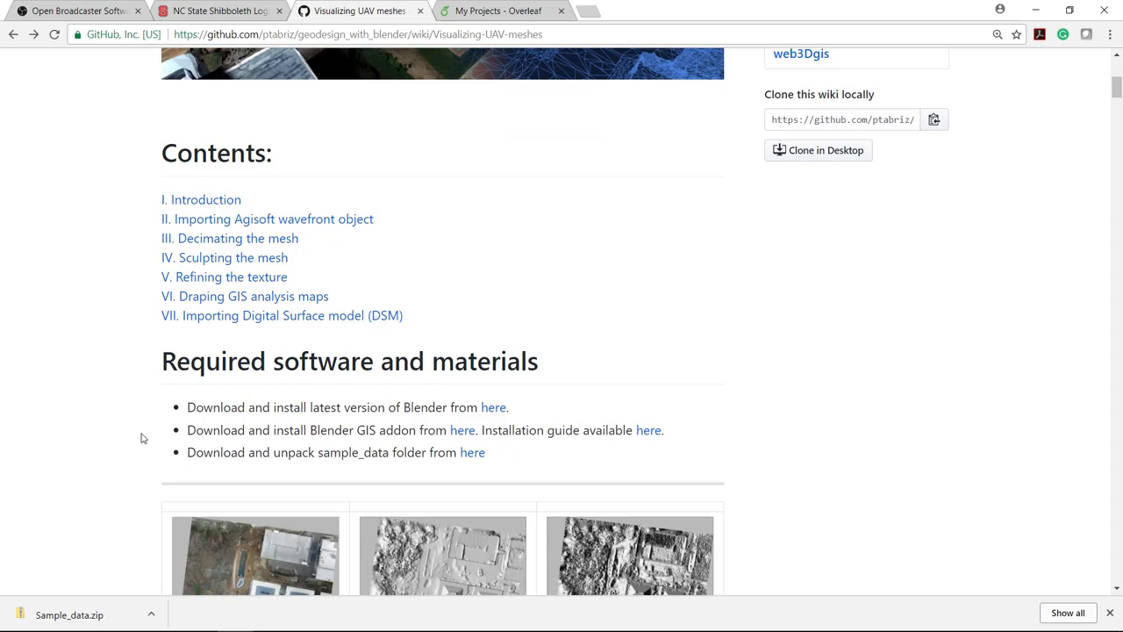
{"action": "key", "text": "alt+Tab"}
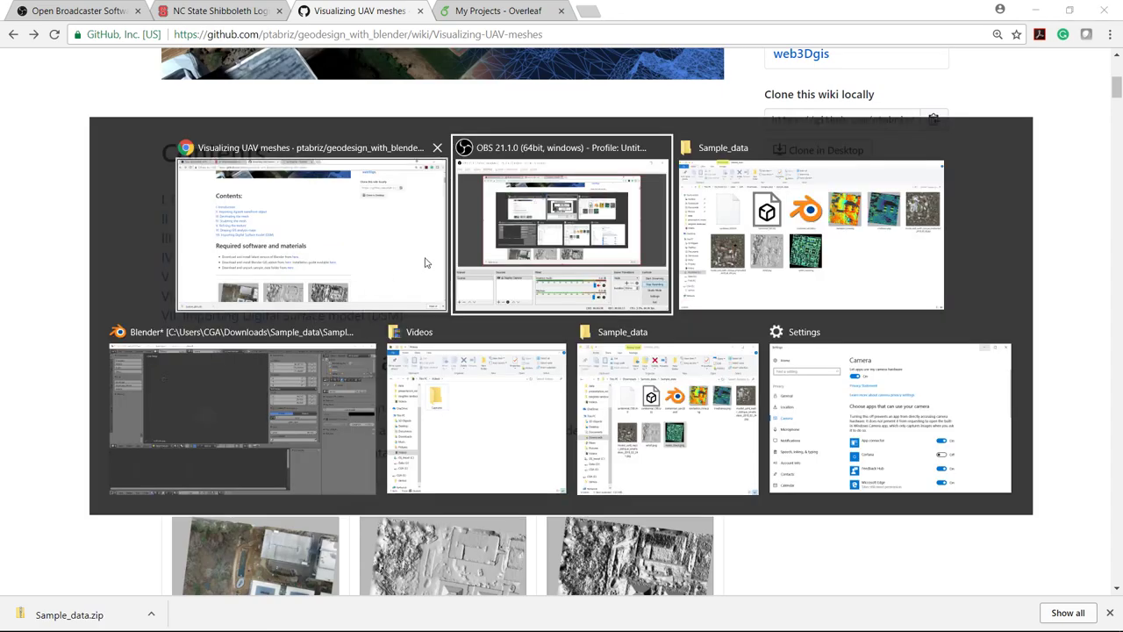
- Switch to the Sample_data folder and inspect its model texture JPGs, then clear the selection
{"action": "left_click", "coordinate": [792, 248]}
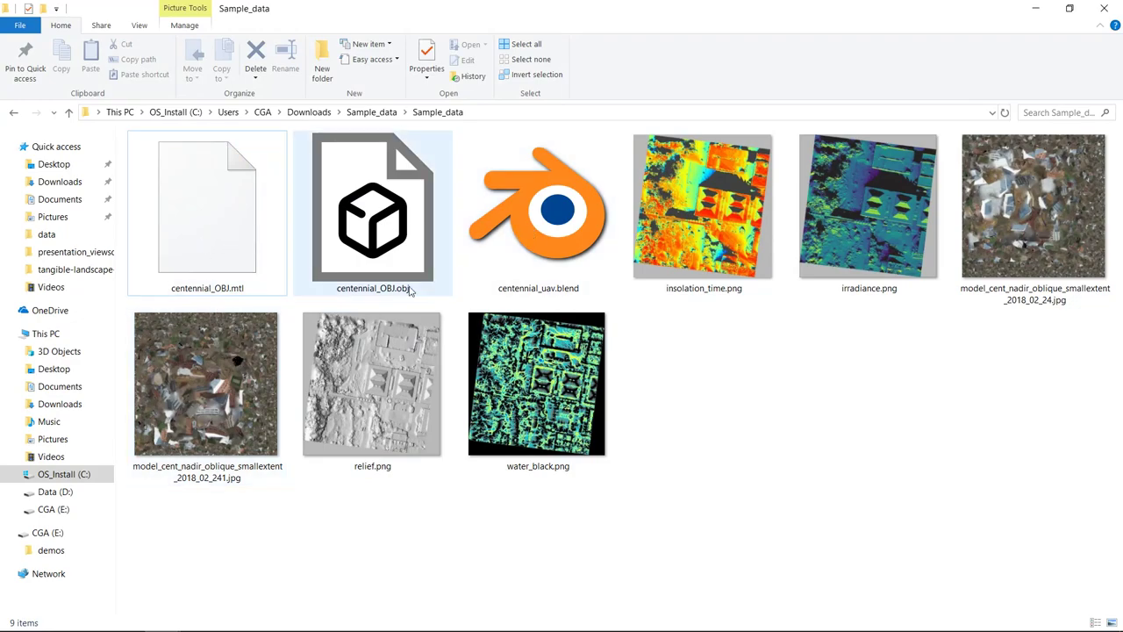
{"action": "mouse_move", "coordinate": [391, 235]}
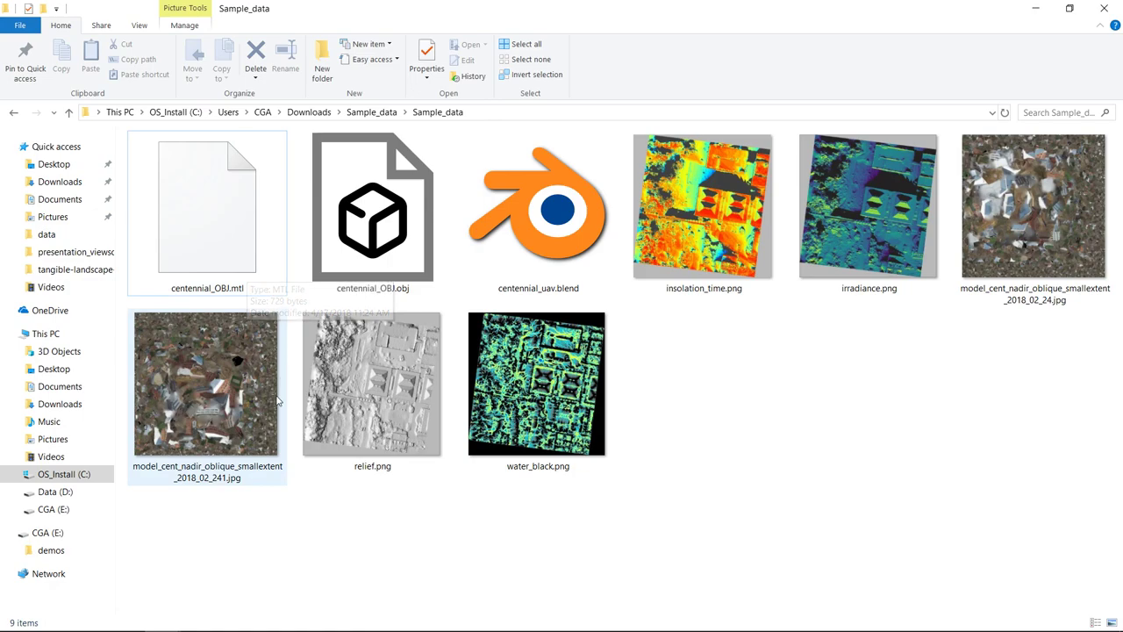
{"action": "left_click", "coordinate": [1057, 230]}
{"action": "left_click", "coordinate": [226, 433]}
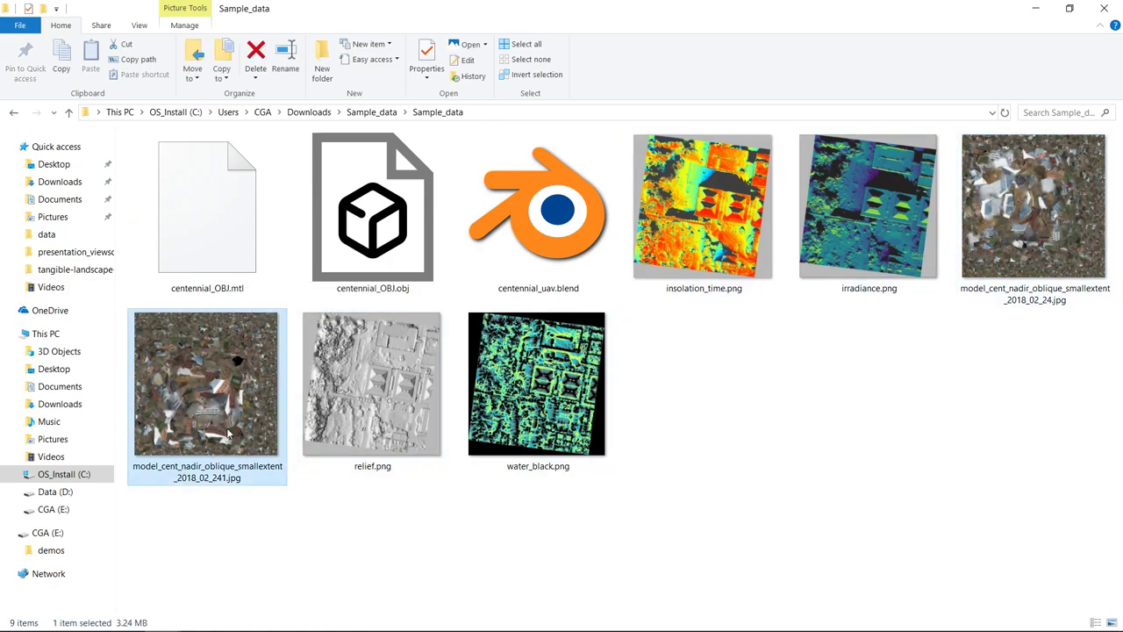
{"action": "left_click", "coordinate": [1015, 235]}
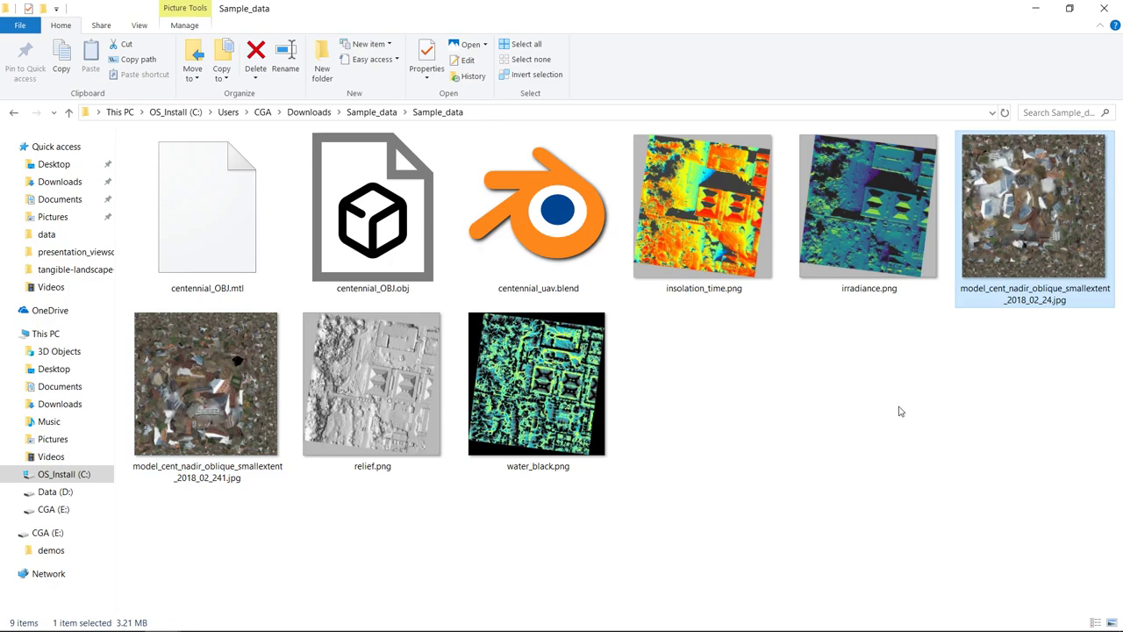
{"action": "left_click", "coordinate": [881, 438]}
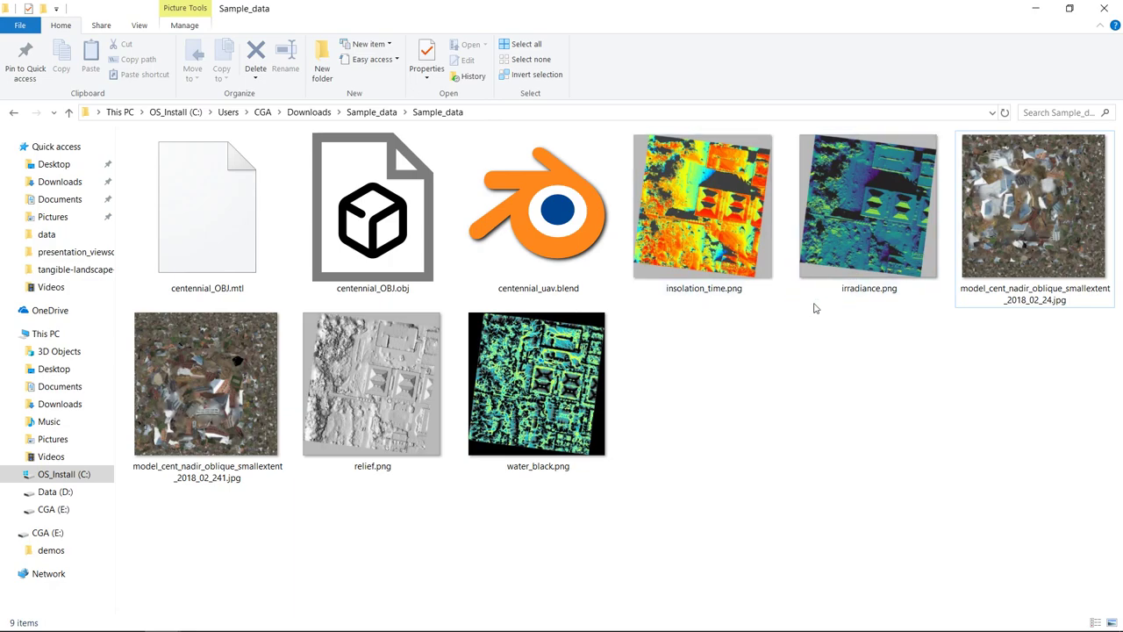
- View insolation_time.png and the neighbouring images in Photos, then view water_black.png
{"action": "left_click", "coordinate": [713, 268]}
{"action": "double_click", "coordinate": [713, 267]}
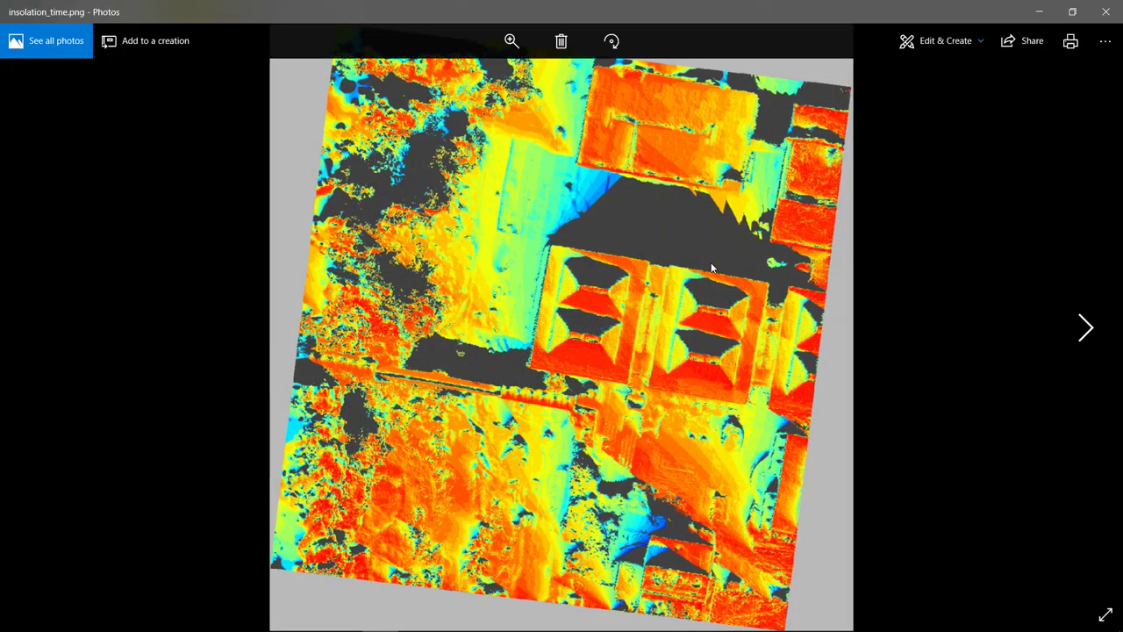
{"action": "key", "text": "Right"}
{"action": "key", "text": "Right"}
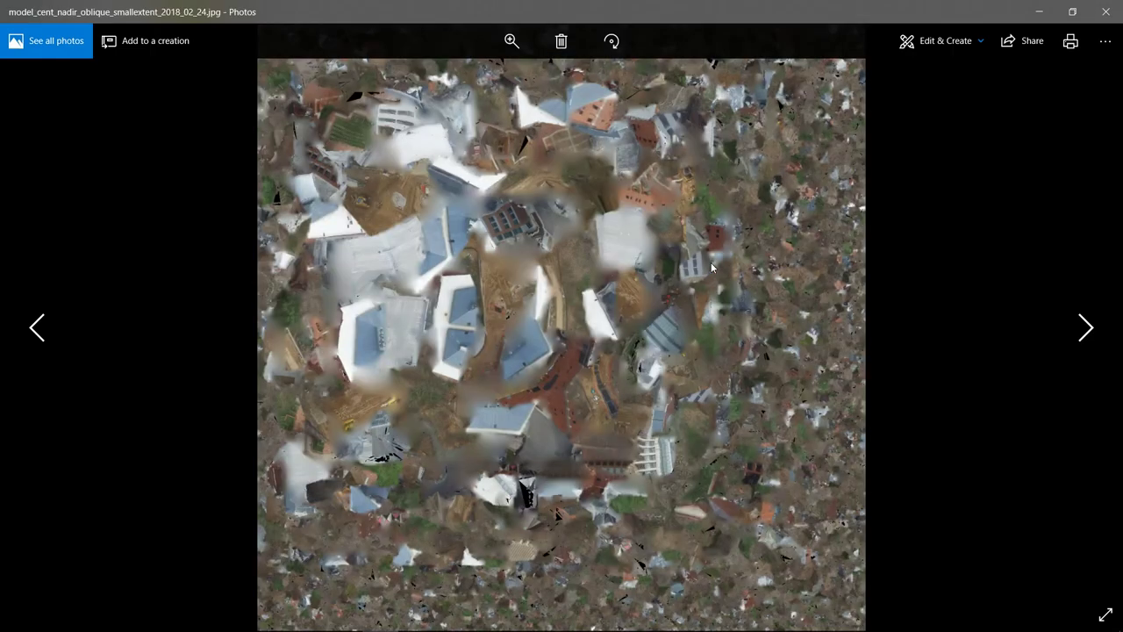
{"action": "key", "text": "Left"}
{"action": "key", "text": "Left"}
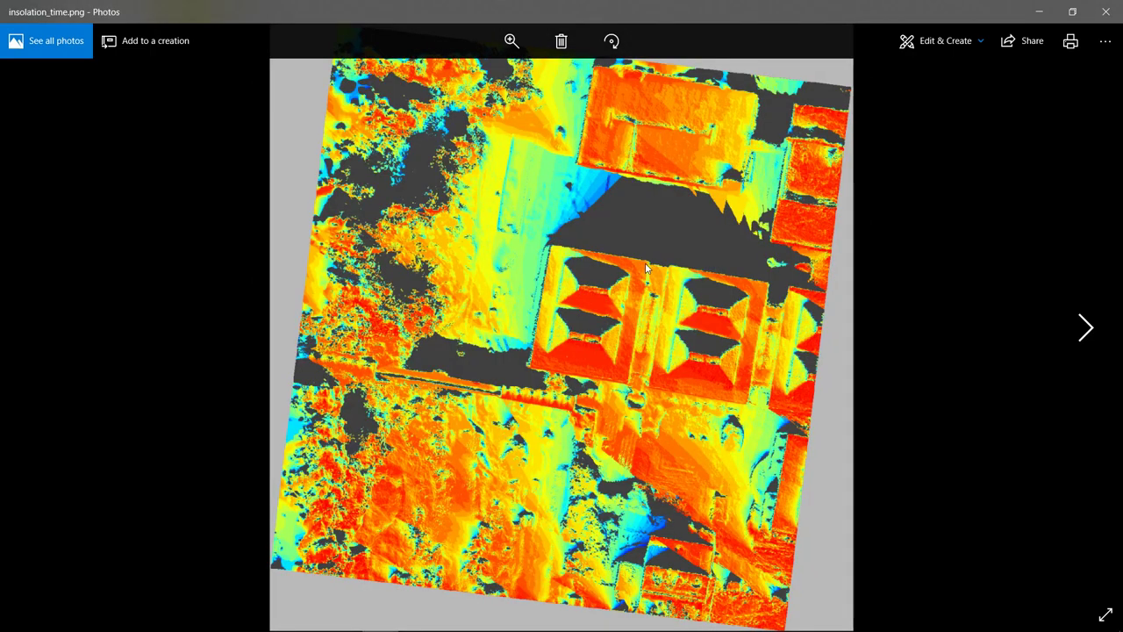
{"action": "left_click", "coordinate": [1103, 10]}
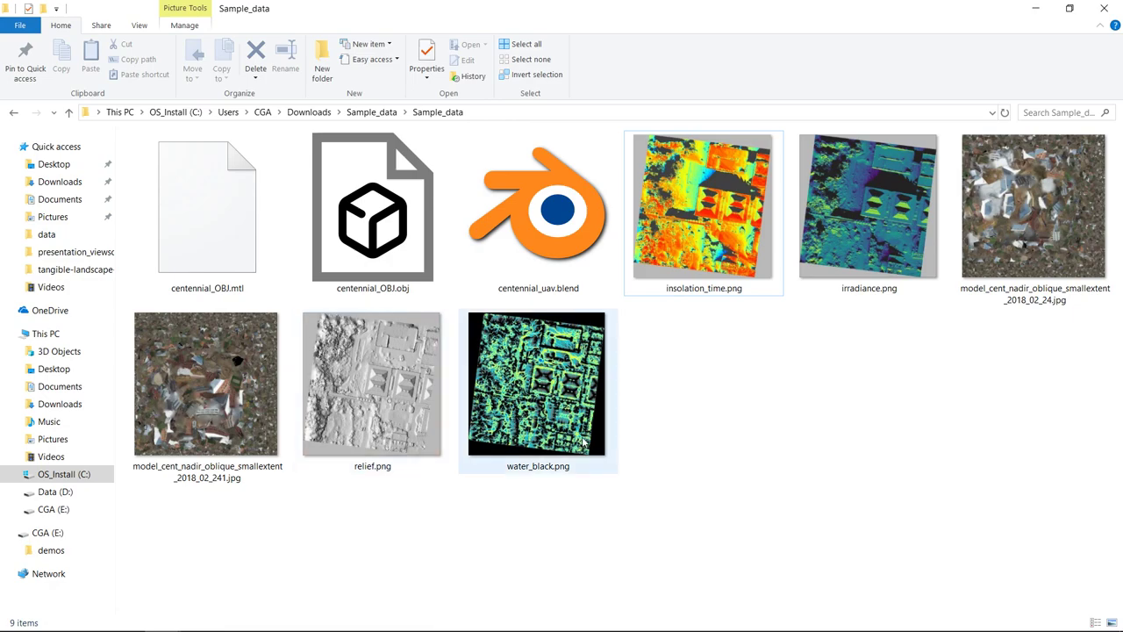
{"action": "double_click", "coordinate": [549, 414]}
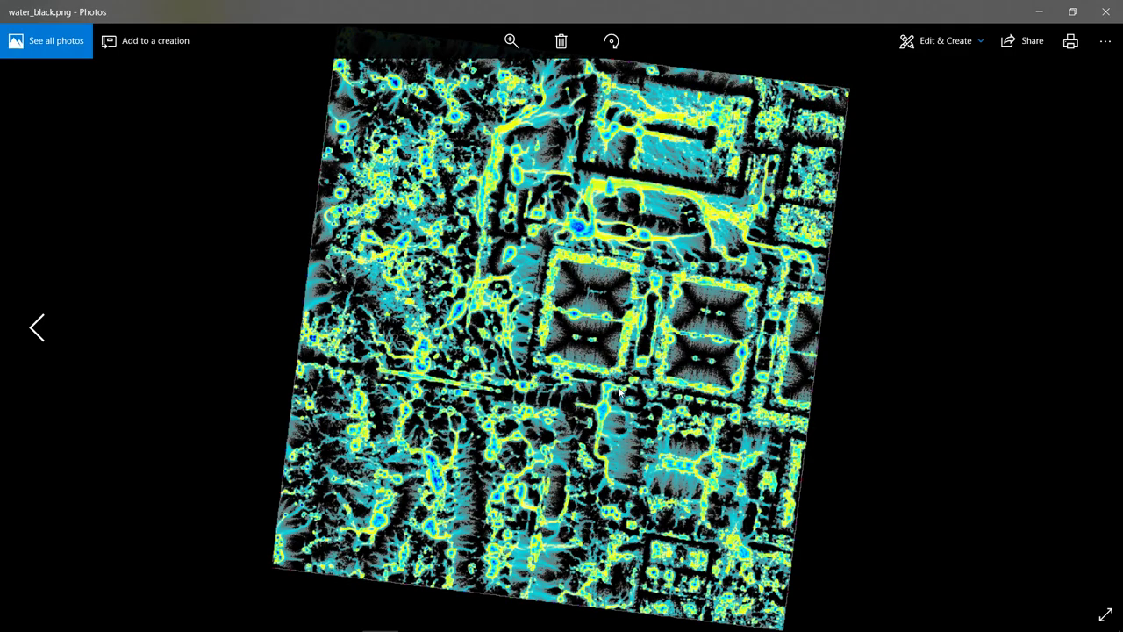
{"action": "left_click", "coordinate": [1107, 12]}
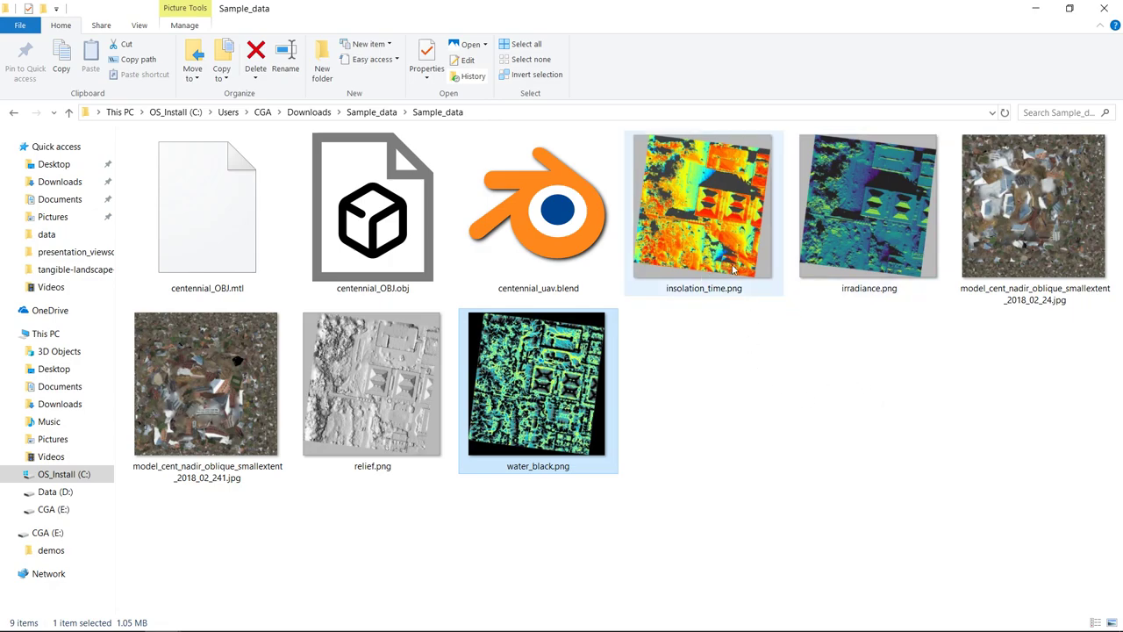
- Deselect the files and minimize the Sample_data window to return to the wiki
{"action": "left_click", "coordinate": [799, 377]}
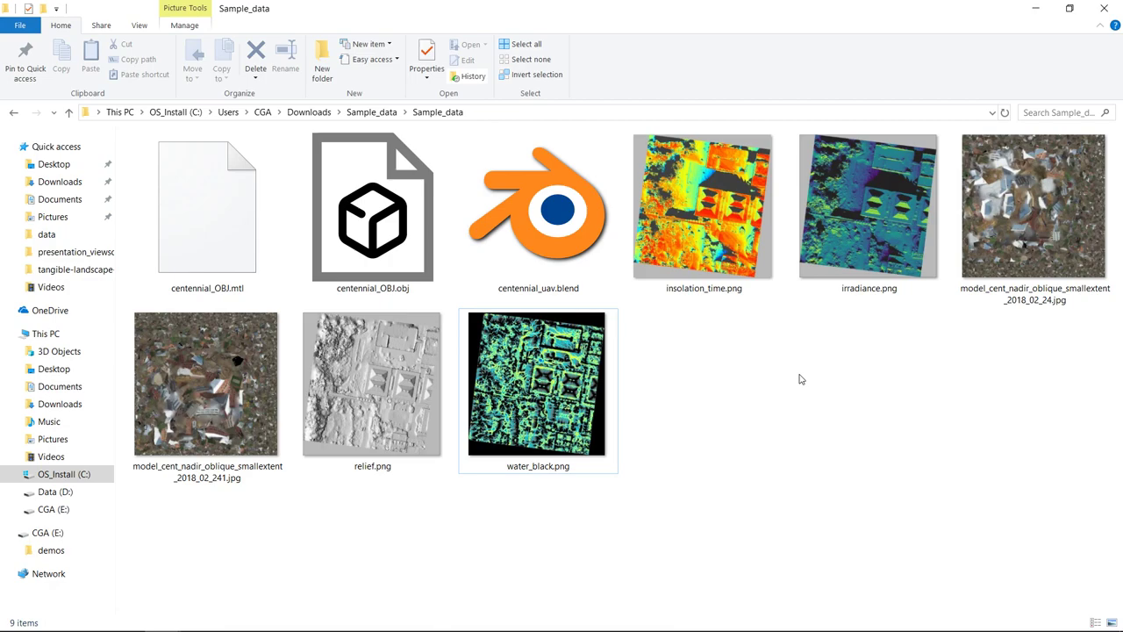
{"action": "left_click", "coordinate": [1037, 10]}
- Scroll the wiki to the orthophoto, relief, aspect, waterflow and solar analysis image grid
{"action": "scroll", "coordinate": [734, 256], "scroll_direction": "up", "scroll_amount": 1}
{"action": "scroll", "coordinate": [734, 256], "scroll_direction": "up", "scroll_amount": 2}
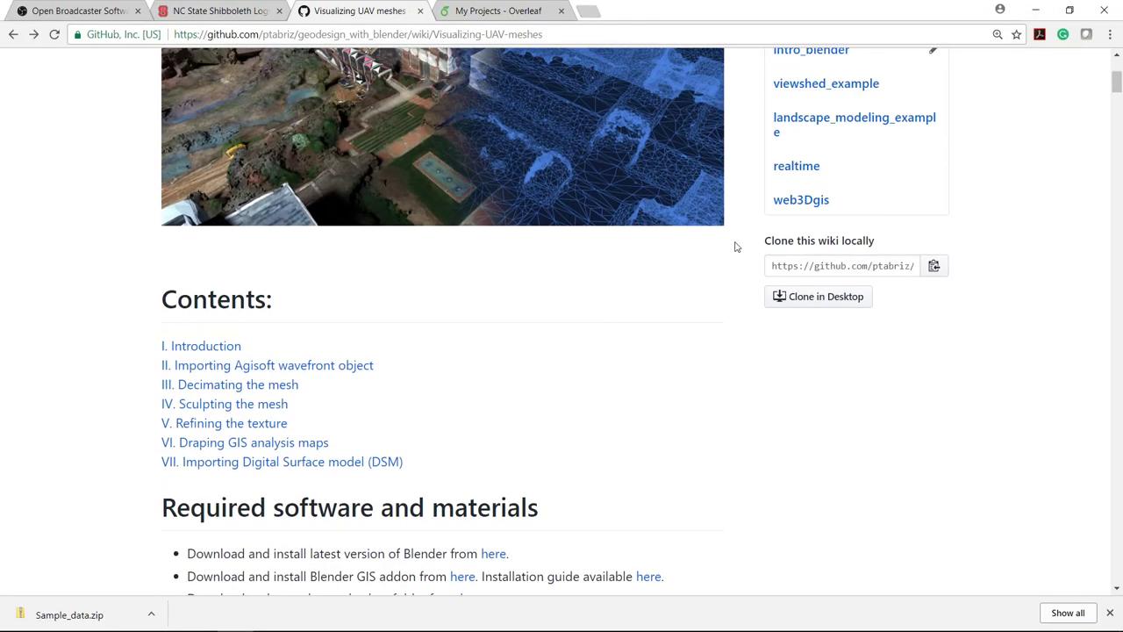
{"action": "scroll", "coordinate": [735, 246], "scroll_direction": "down", "scroll_amount": 2}
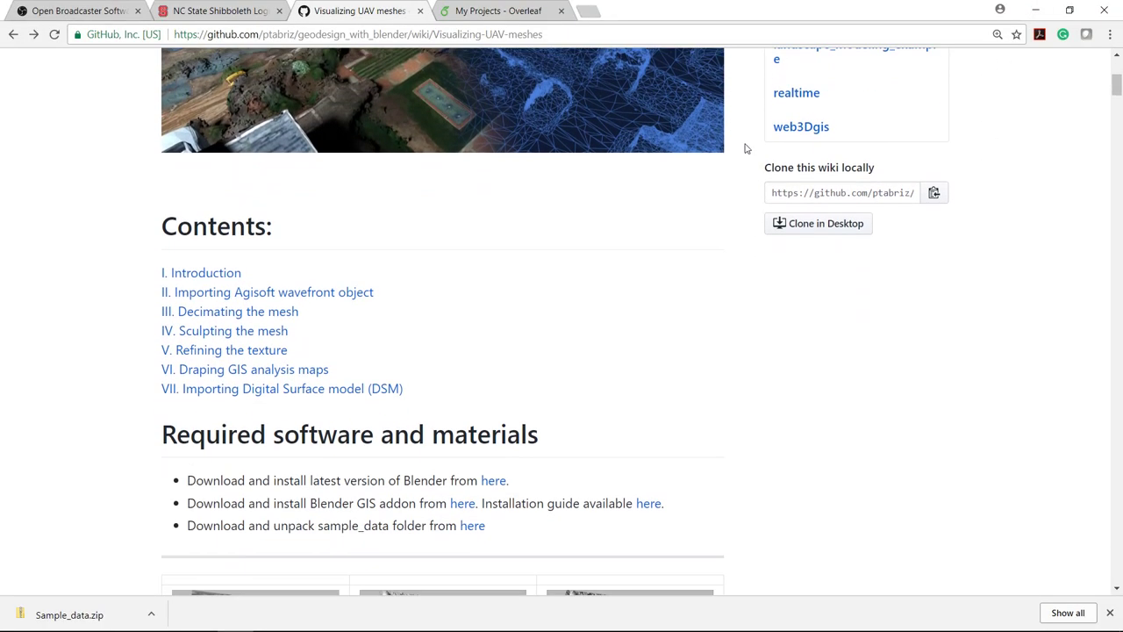
{"action": "scroll", "coordinate": [742, 246], "scroll_direction": "down", "scroll_amount": 3}
{"action": "scroll", "coordinate": [748, 246], "scroll_direction": "down", "scroll_amount": 2}
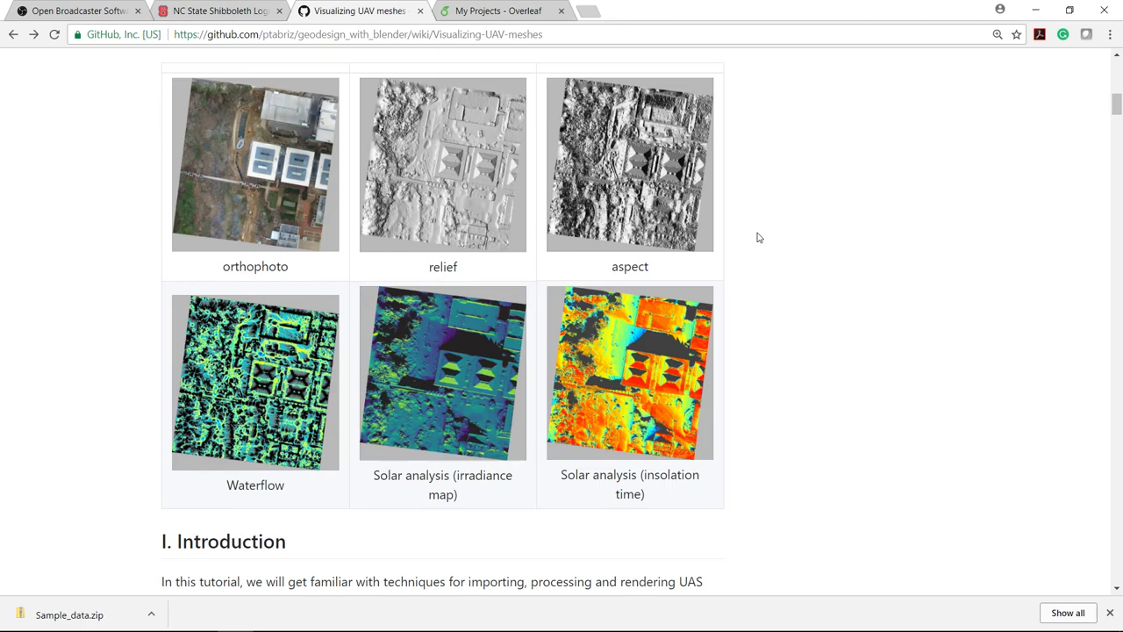
{"action": "mouse_move", "coordinate": [88, 629]}
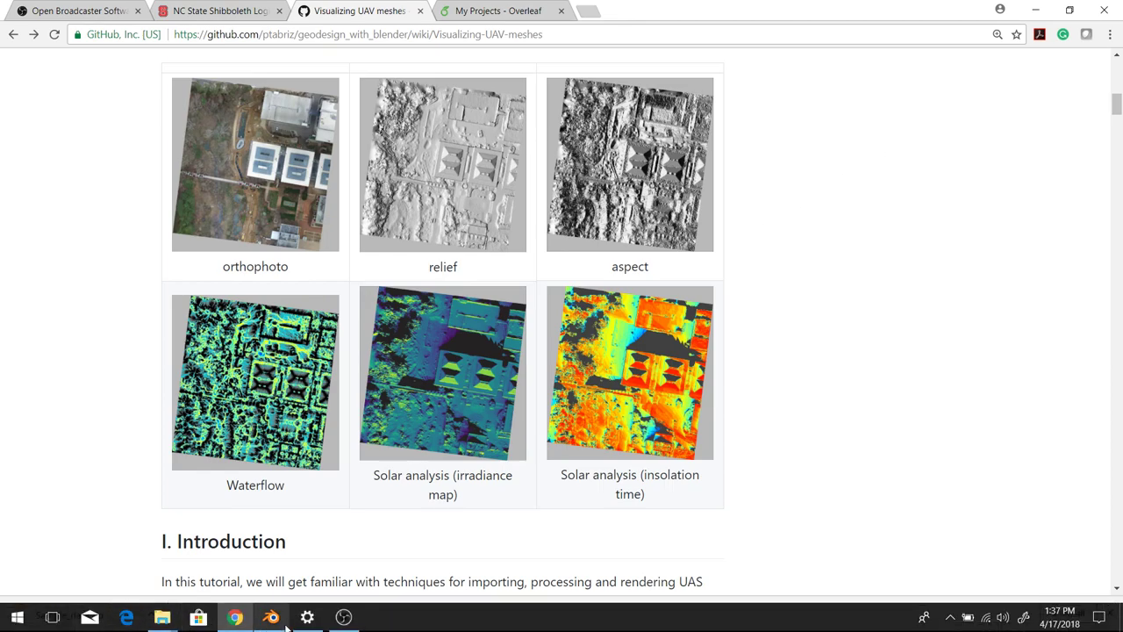
{"action": "mouse_move", "coordinate": [273, 620]}
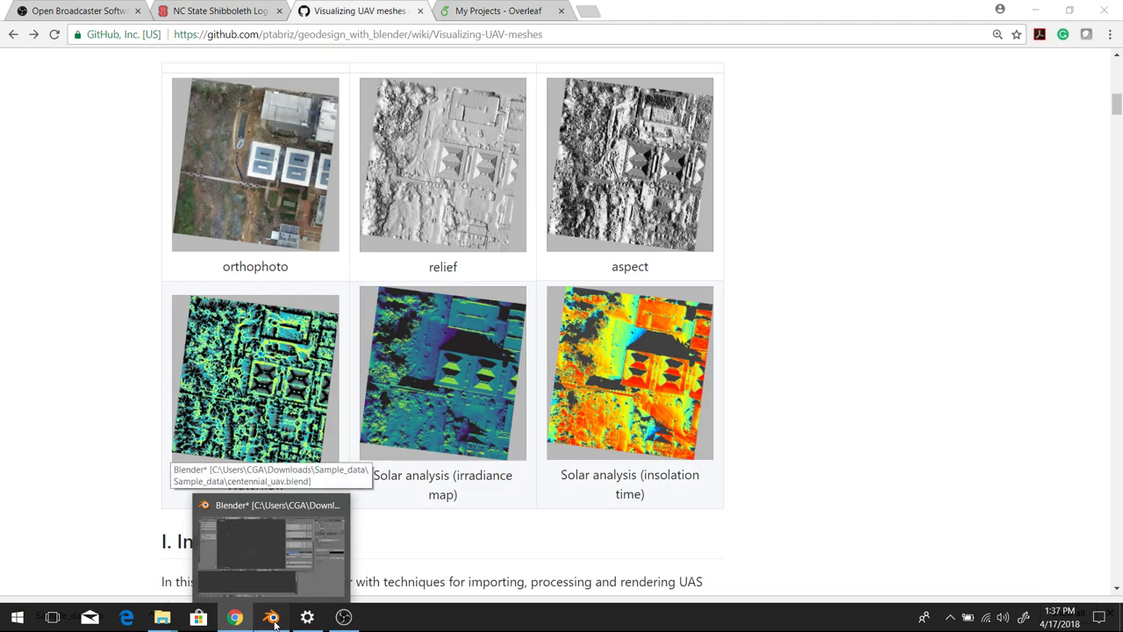
- Switch to the centennial_uav Blender file and look over the File menu without choosing anything
{"action": "left_click", "coordinate": [273, 619]}
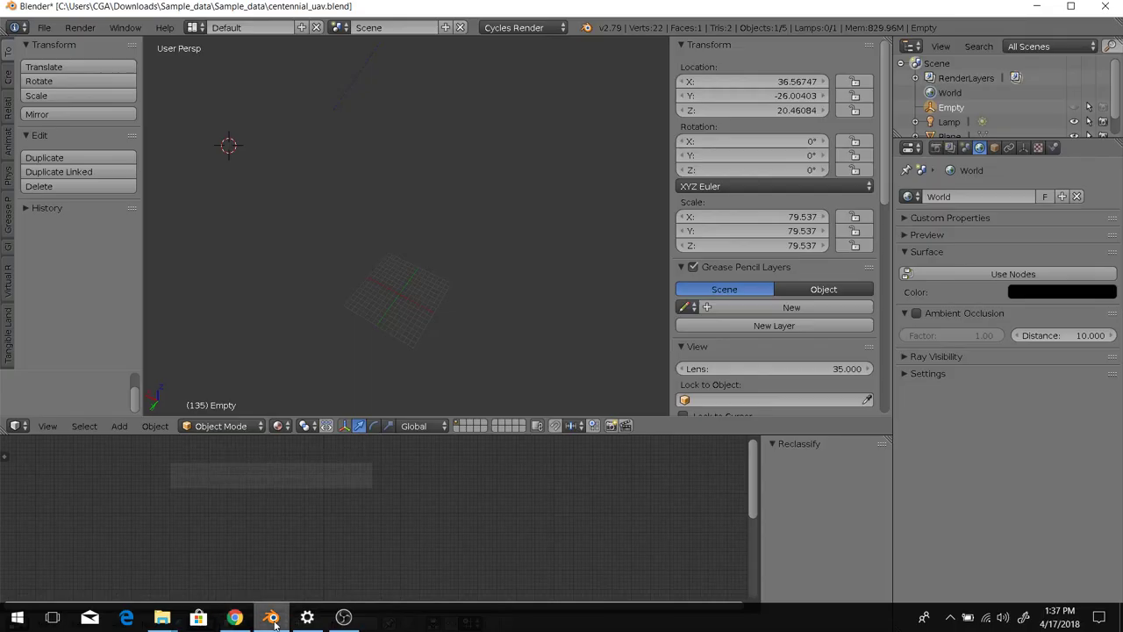
{"action": "left_click", "coordinate": [53, 27]}
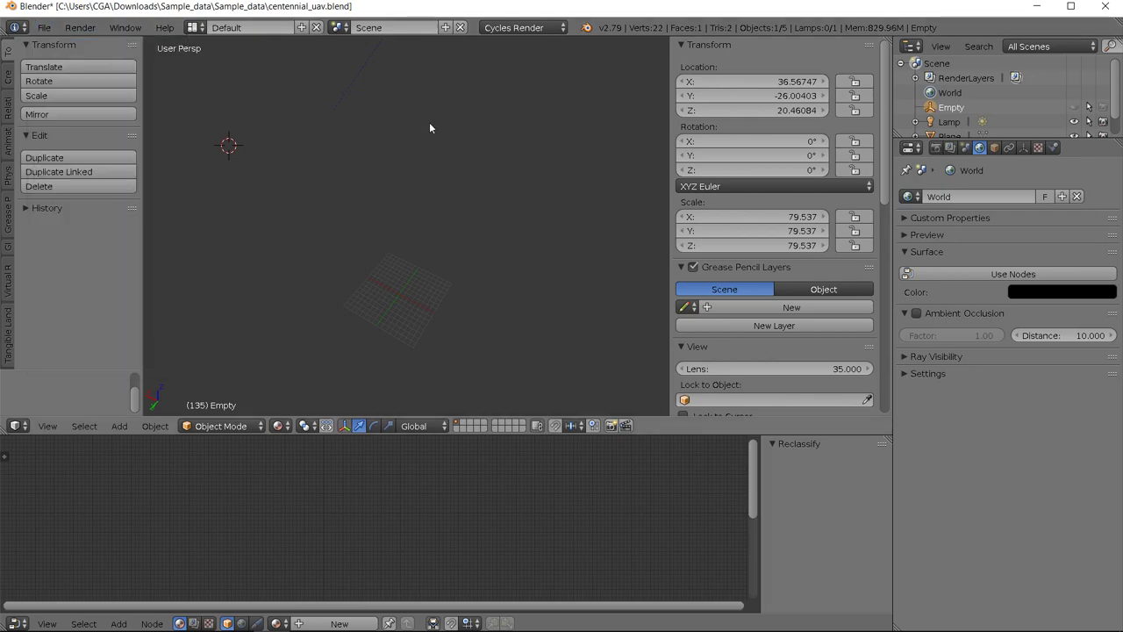
{"action": "left_click", "coordinate": [461, 143]}
{"action": "scroll", "coordinate": [1018, 88], "scroll_direction": "down", "scroll_amount": 1}
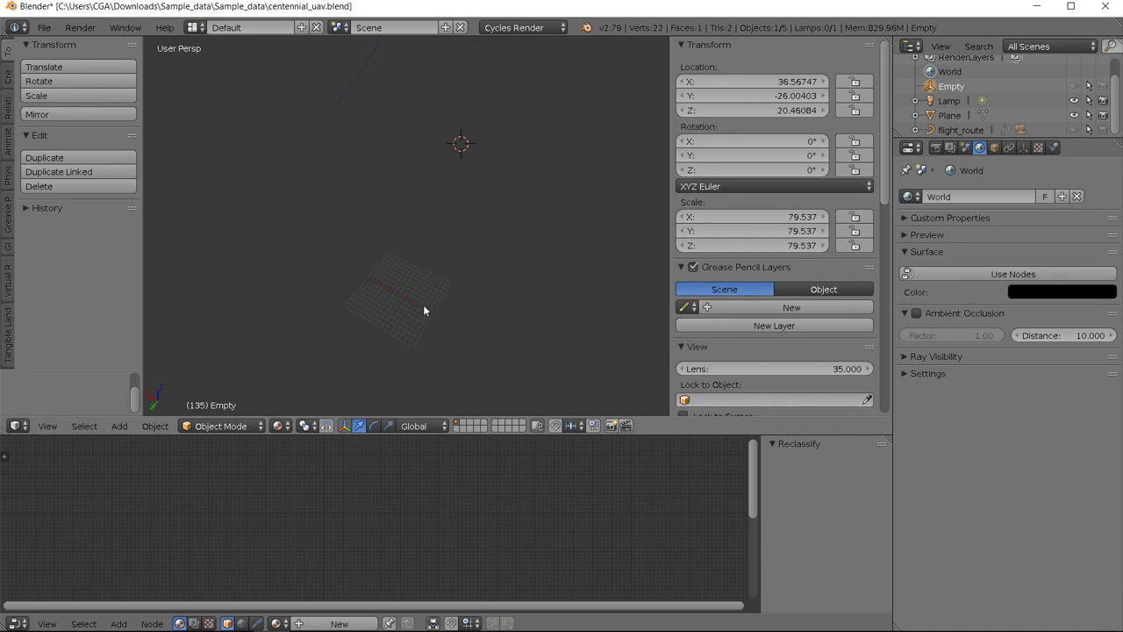
{"action": "scroll", "coordinate": [422, 312], "scroll_direction": "up", "scroll_amount": 3}
{"action": "scroll", "coordinate": [991, 91], "scroll_direction": "up", "scroll_amount": 1}
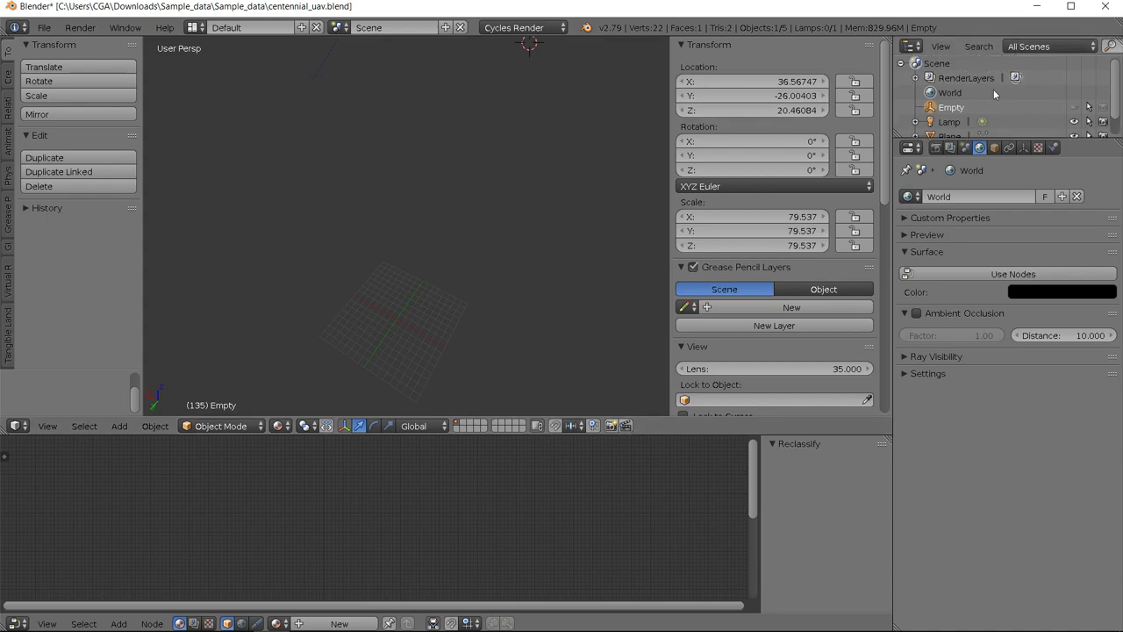
{"action": "scroll", "coordinate": [991, 91], "scroll_direction": "down", "scroll_amount": 1}
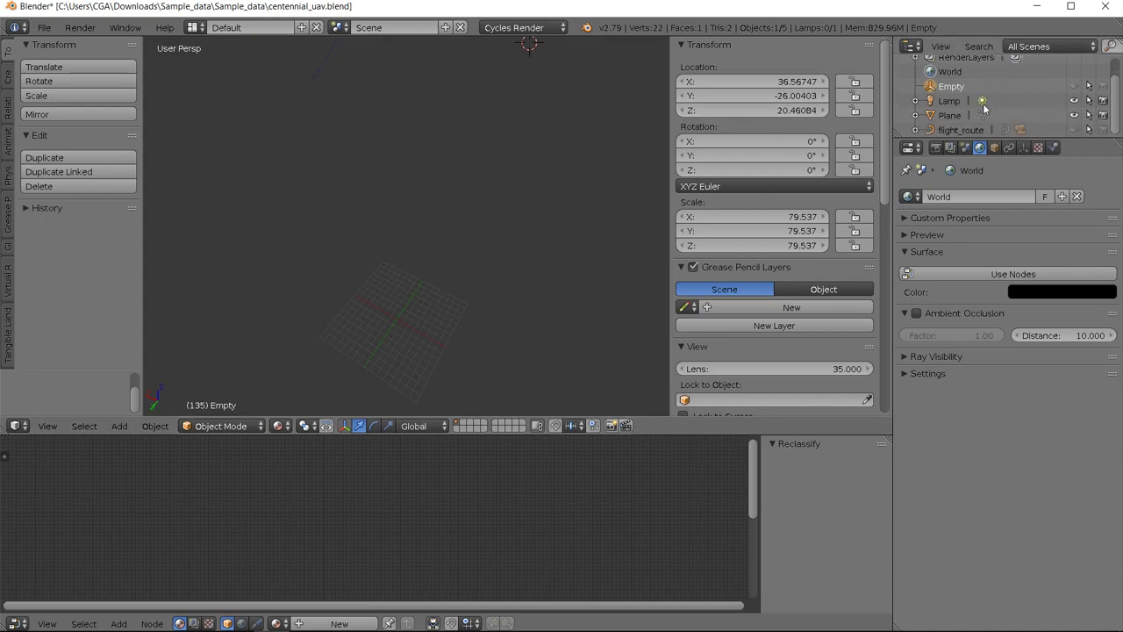
- Enlarge the Outliner to list all objects, make the Lamp active, and bring OBS forward
{"action": "left_click_drag", "start_coordinate": [979, 132], "coordinate": [996, 194]}
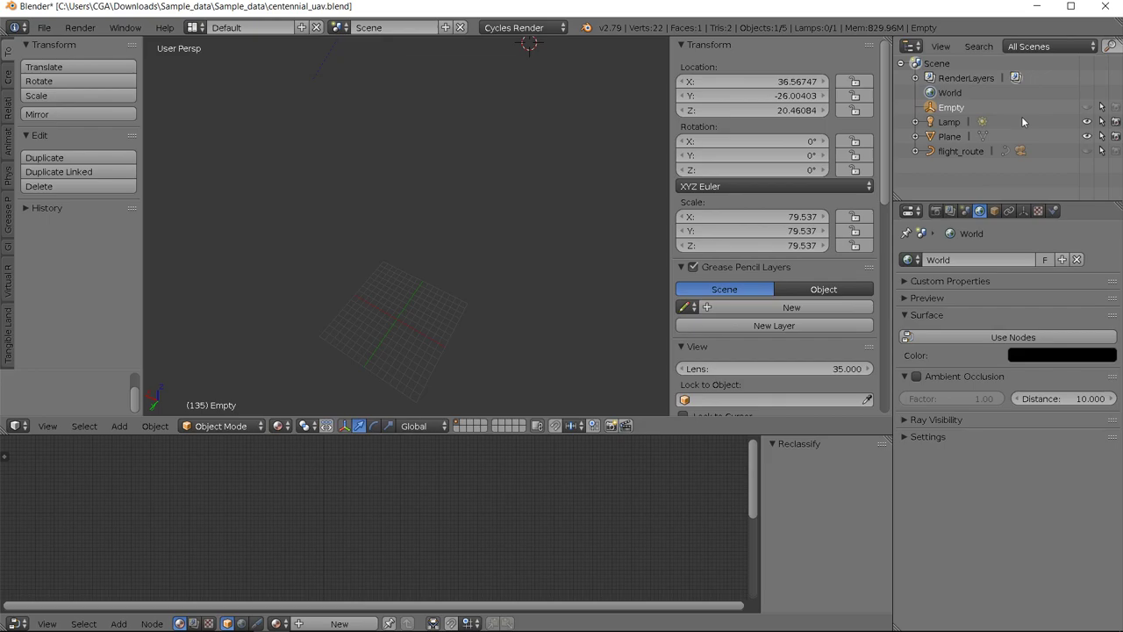
{"action": "left_click", "coordinate": [951, 125]}
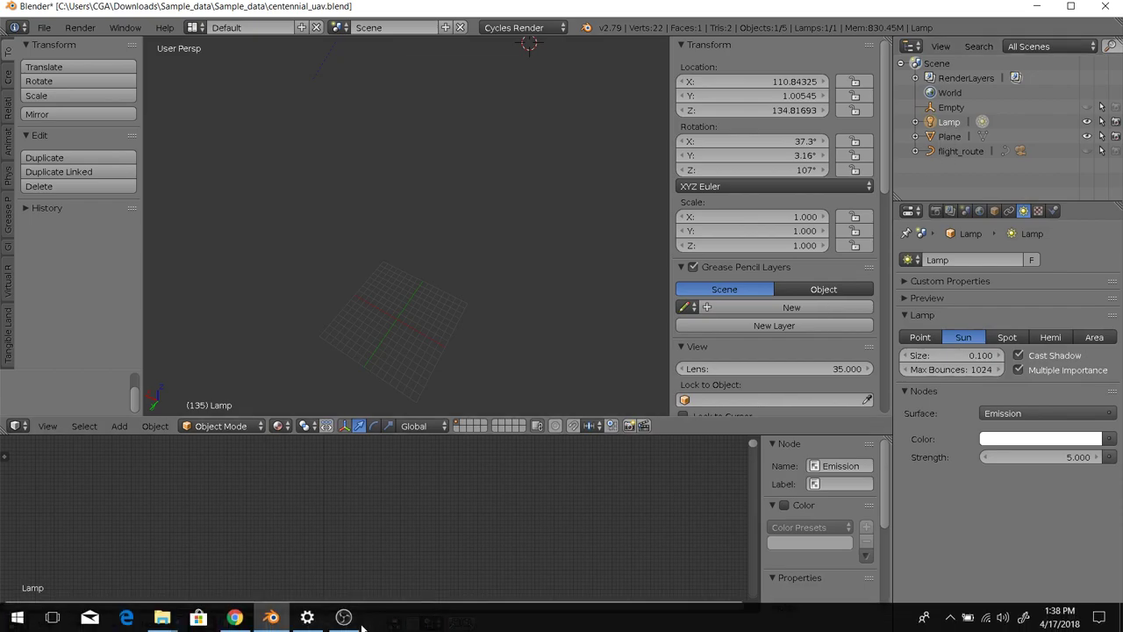
{"action": "left_click", "coordinate": [343, 617]}
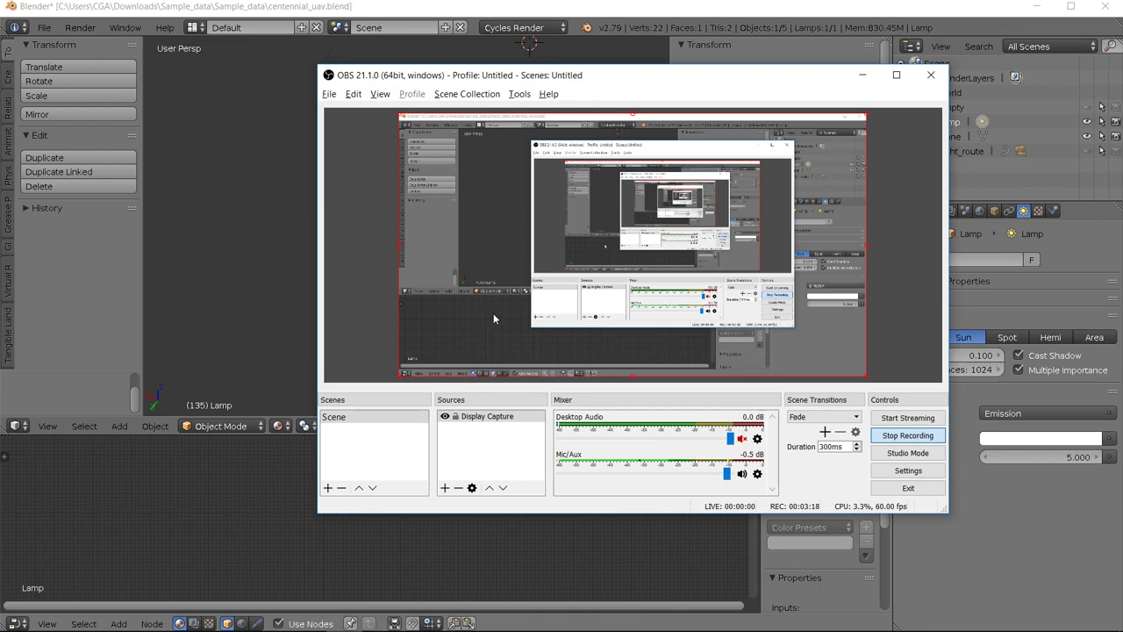
- Bring Blender back over OBS, showing the Lamp's Sun light and emission strength 5.000
{"action": "left_click", "coordinate": [262, 321]}
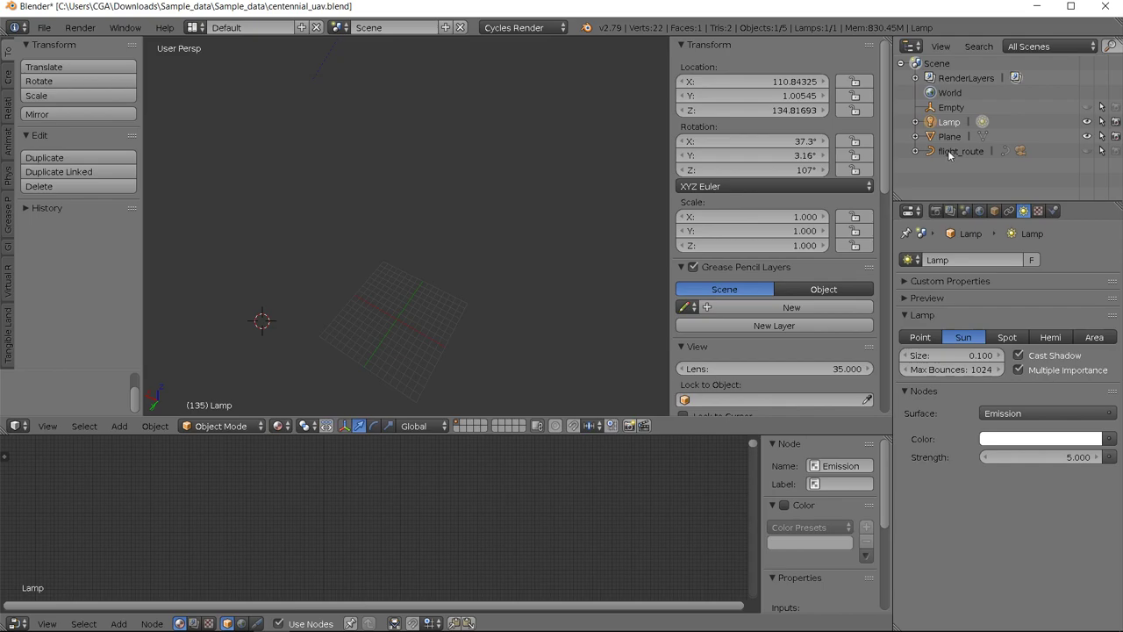
- Select flight_route in the Outliner and orbit the view slightly to see it
{"action": "left_click", "coordinate": [951, 153]}
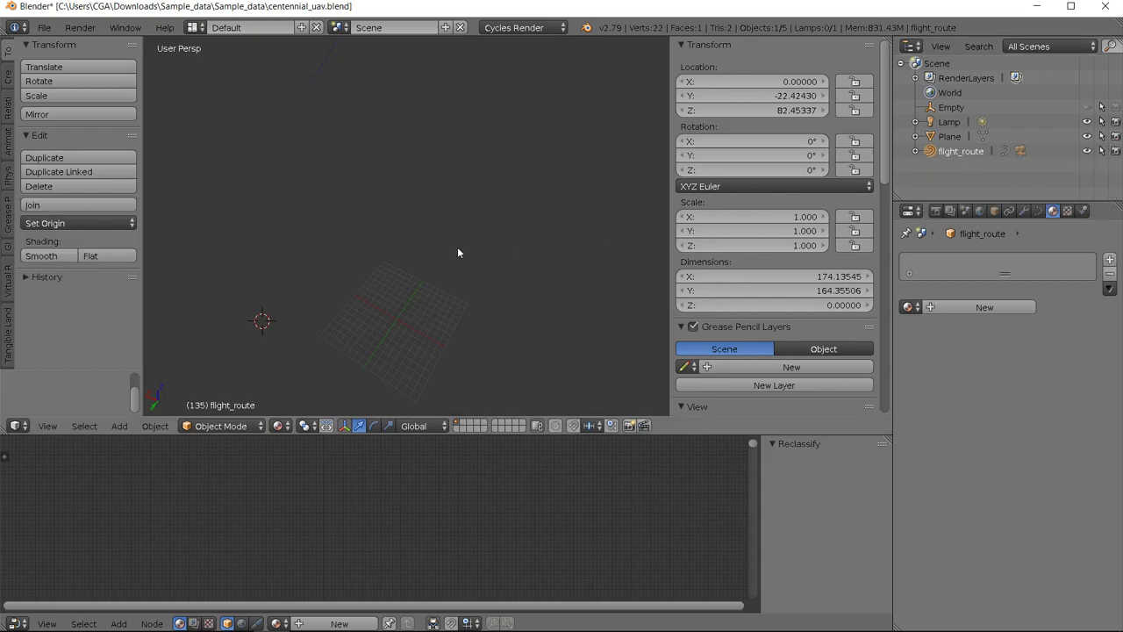
{"action": "middle_click_drag", "start_coordinate": [458, 248], "coordinate": [456, 243]}
- Switch to wireframe shading, frame the flight_route strips, then hide flight_route in the Outliner
{"action": "left_click", "coordinate": [281, 425]}
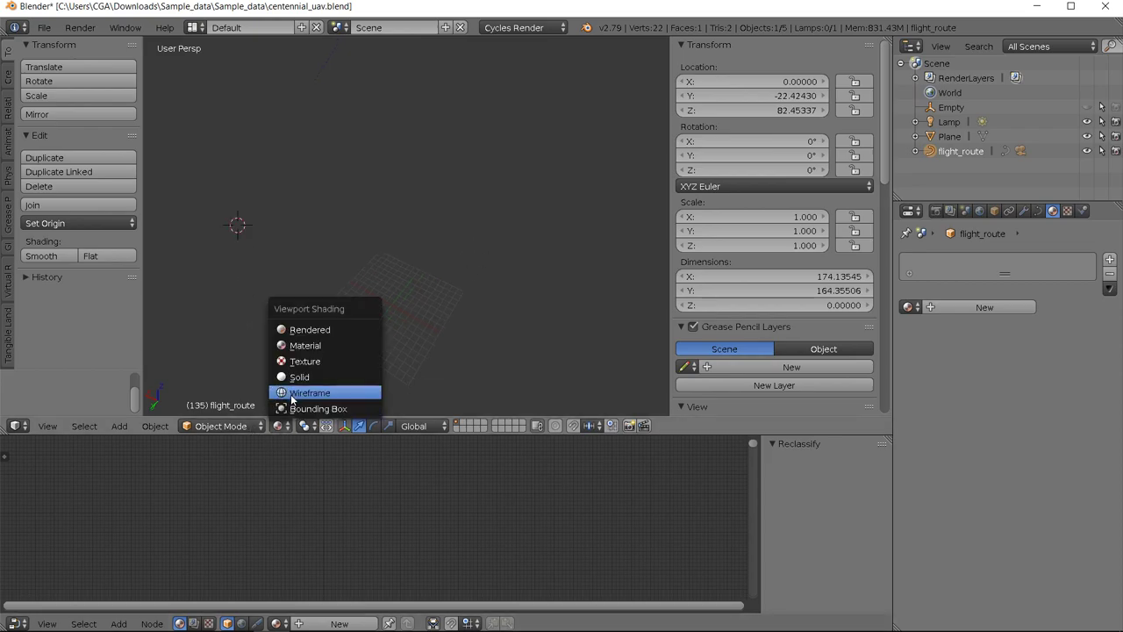
{"action": "left_click", "coordinate": [292, 395]}
{"action": "left_click", "coordinate": [281, 426]}
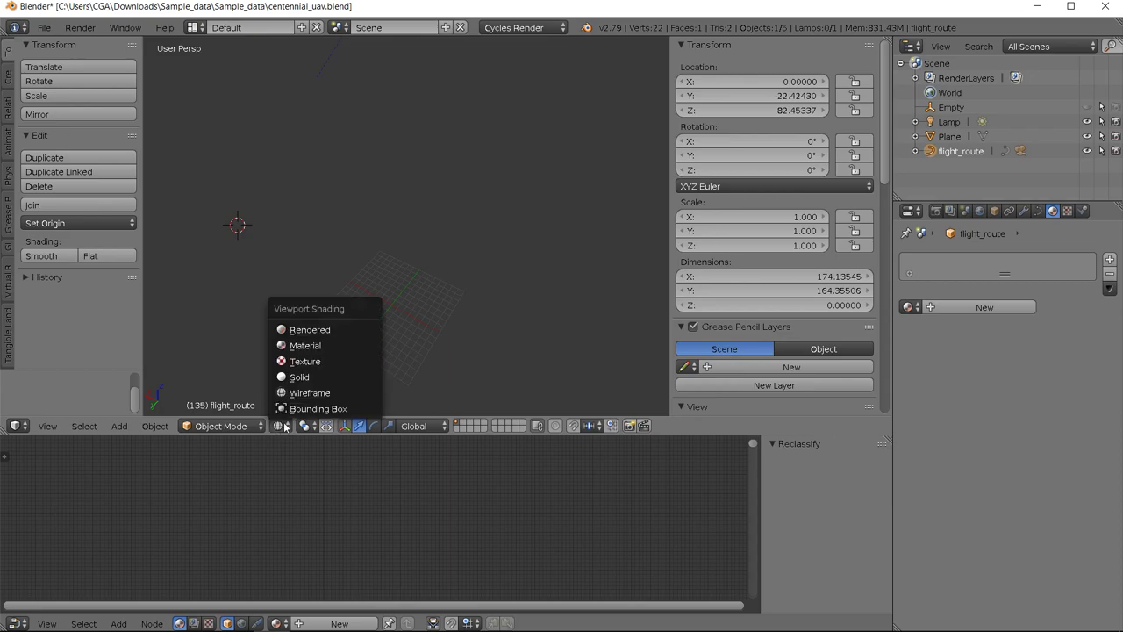
{"action": "left_click", "coordinate": [949, 136]}
{"action": "left_click", "coordinate": [961, 151]}
{"action": "key", "text": "KP_Decimal"}
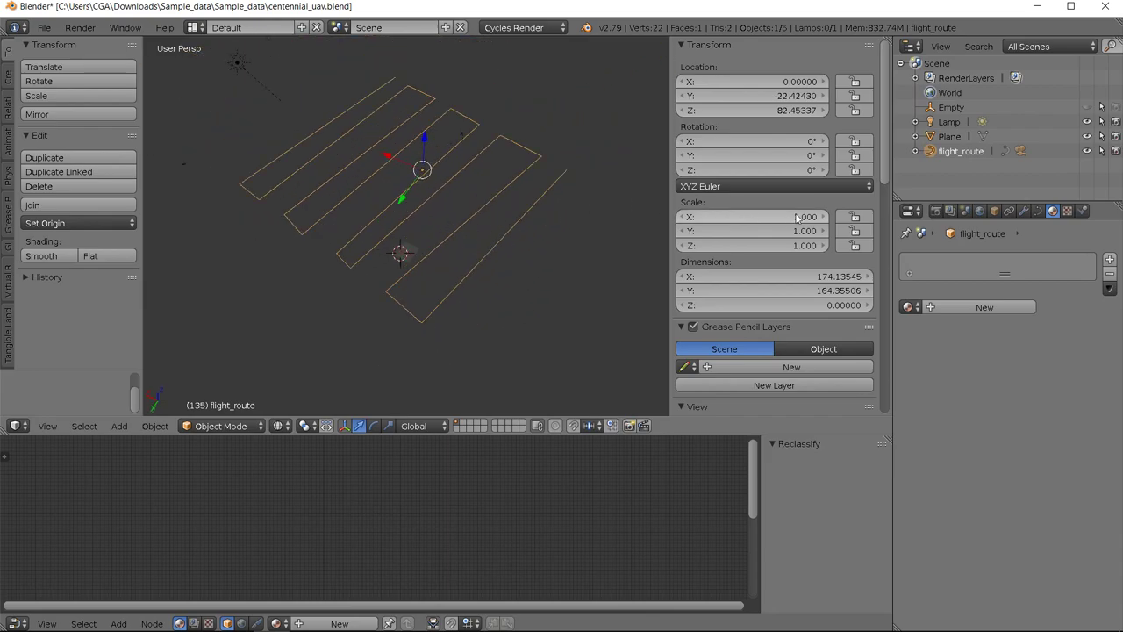
{"action": "left_click", "coordinate": [1088, 153]}
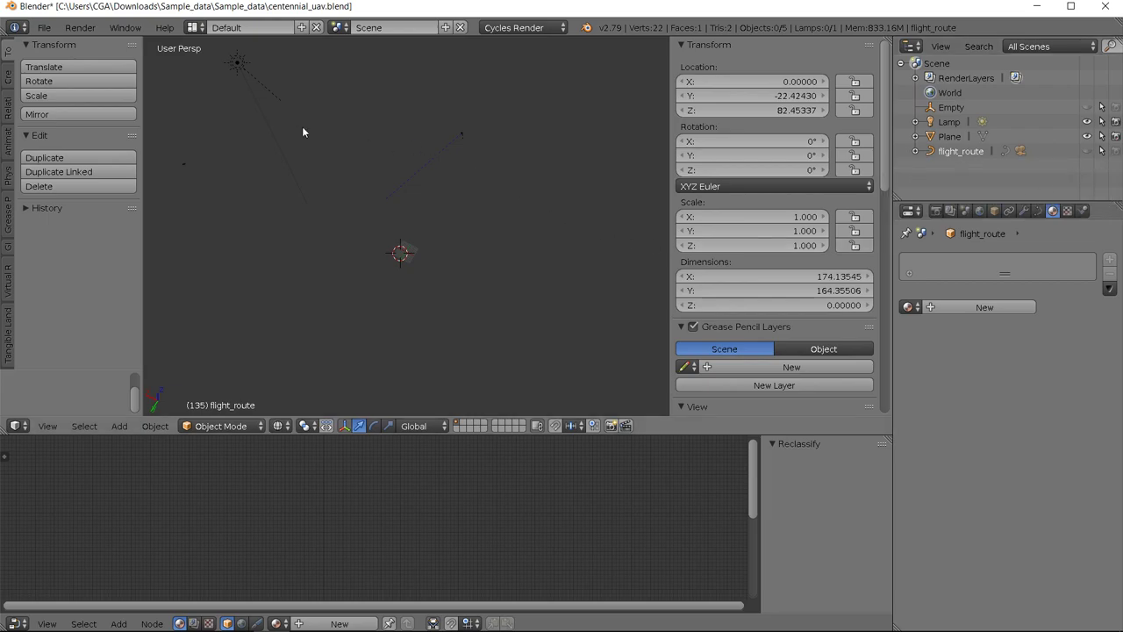
- Start a Wavefront (.obj) import from File > Import
{"action": "left_click", "coordinate": [46, 27]}
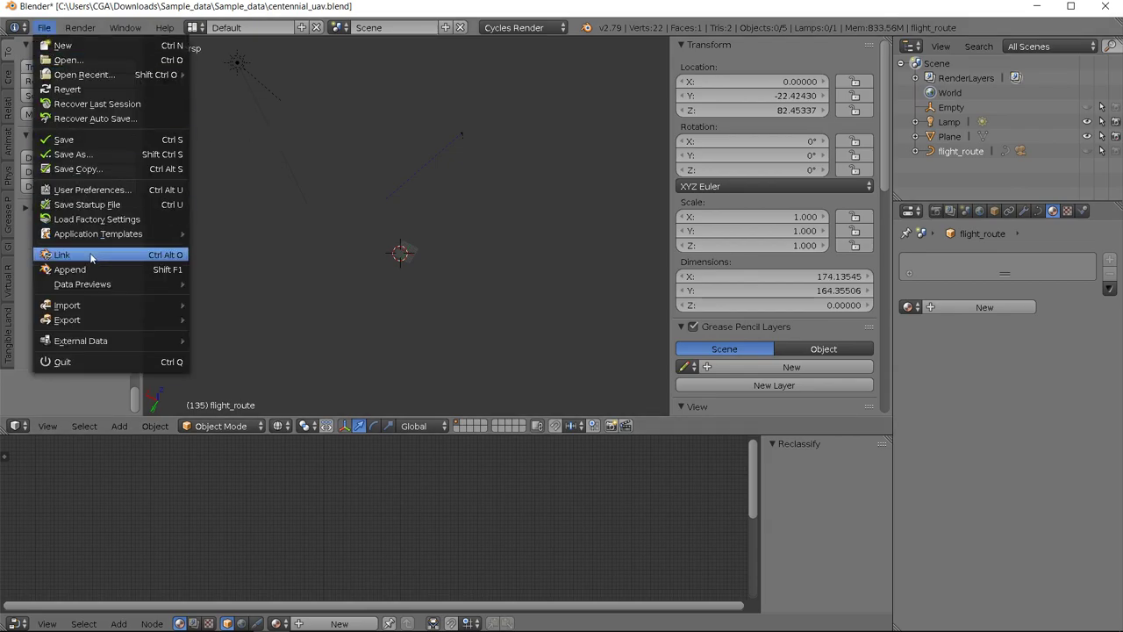
{"action": "mouse_move", "coordinate": [54, 288]}
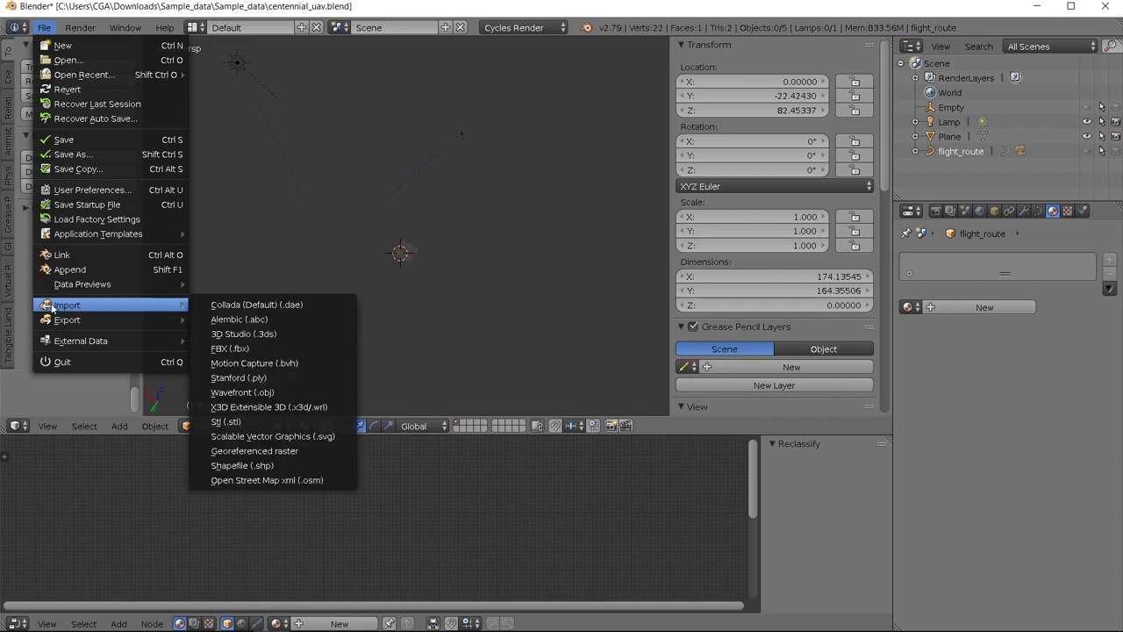
{"action": "left_click", "coordinate": [256, 392]}
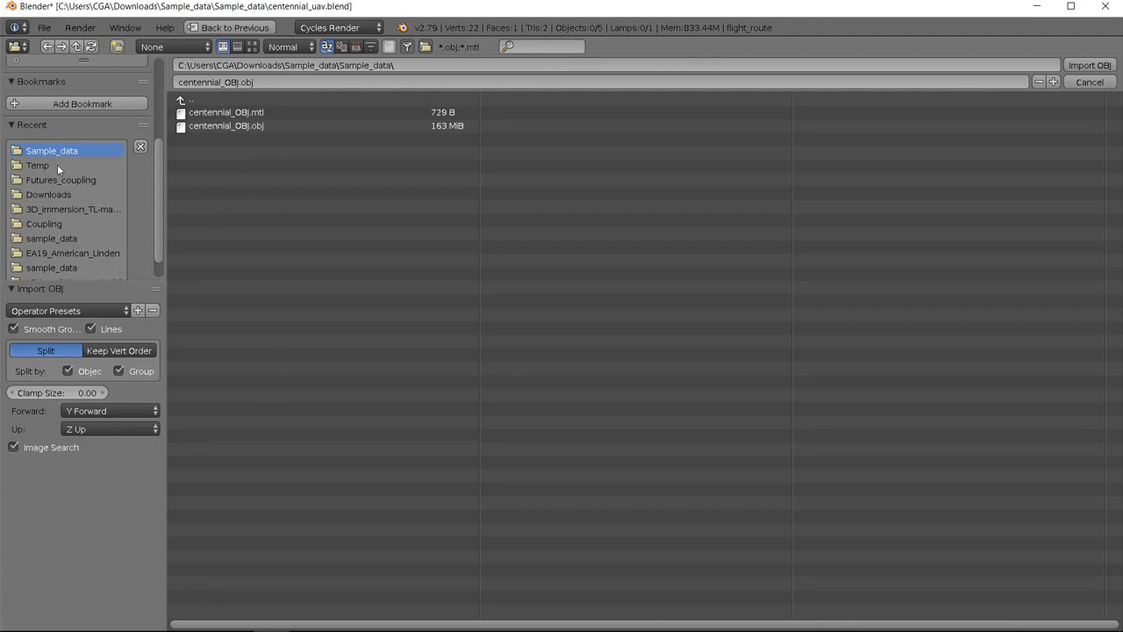
- Choose centennial_OBJ.obj (163 MB) in Sample_data as the OBJ file to import
{"action": "left_click", "coordinate": [218, 125]}
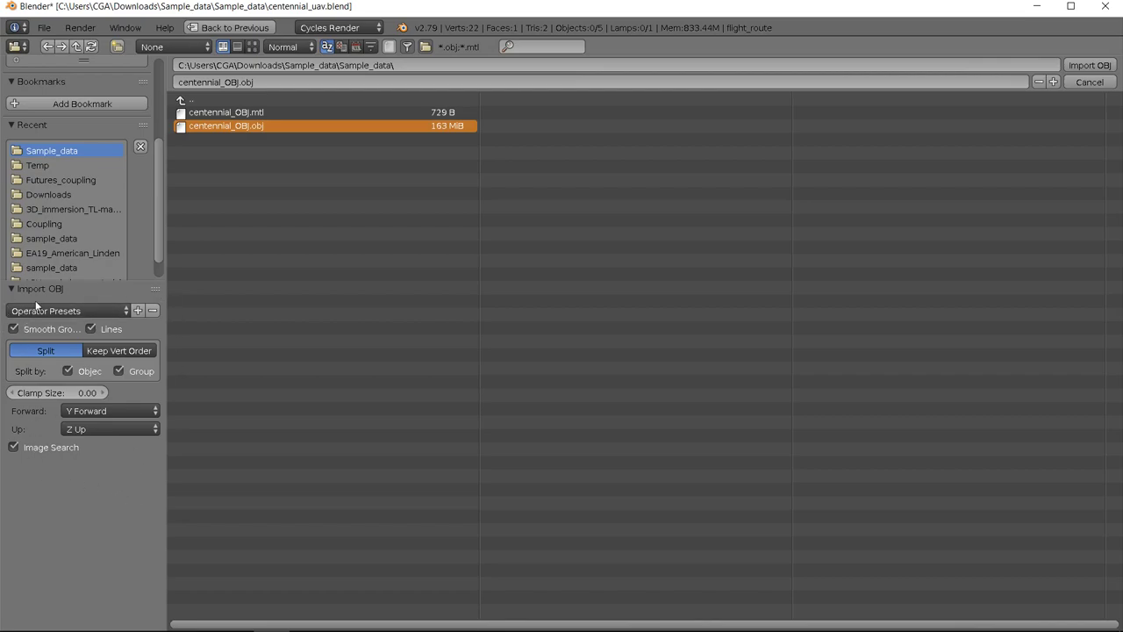
- Enlarge the Recent folders panel in the import browser, then bring up the Windows task switcher
{"action": "left_click_drag", "start_coordinate": [58, 282], "coordinate": [64, 311]}
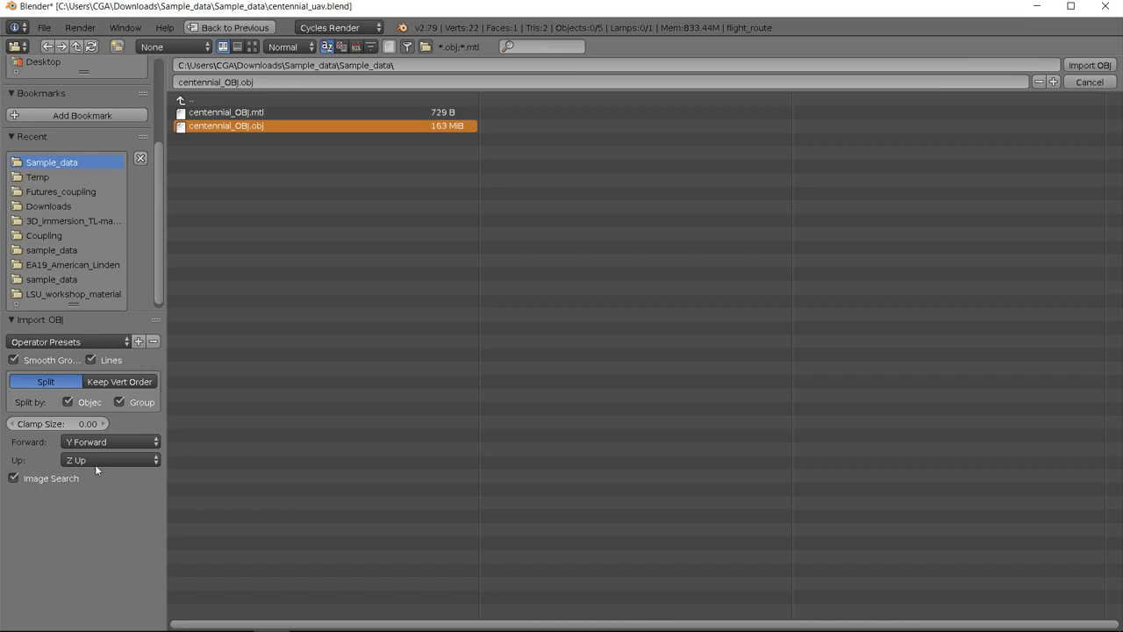
{"action": "key", "text": "alt+Tab"}
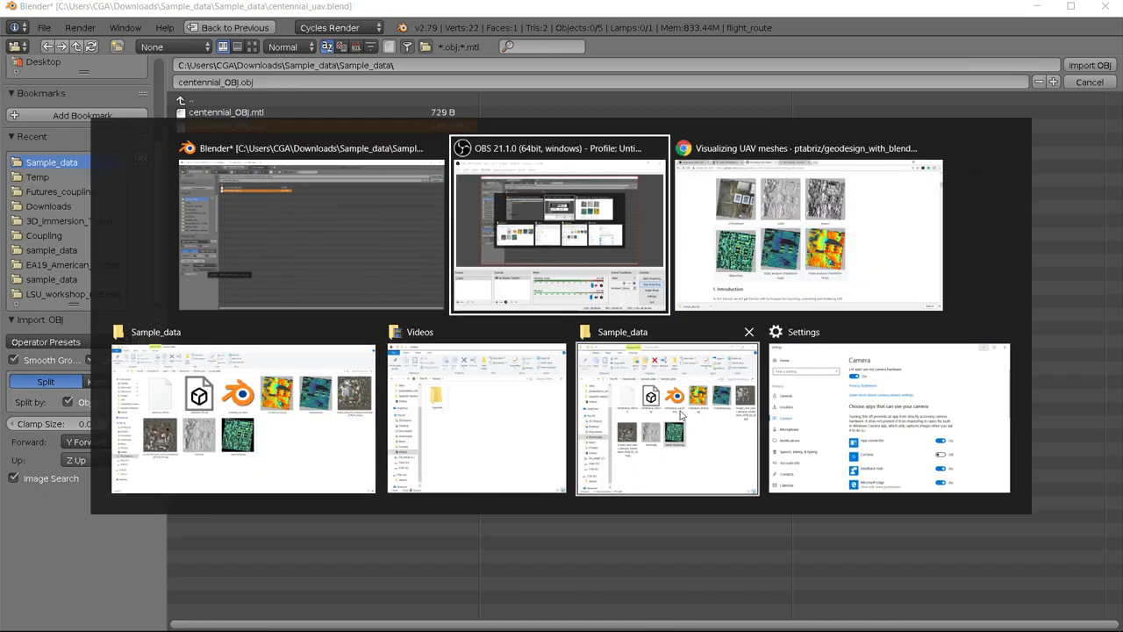
- Check the Sample_data files: the 162 MB OBJ, its 729-byte .mtl and 4096×4096 JPG textures
{"action": "left_click", "coordinate": [640, 412]}
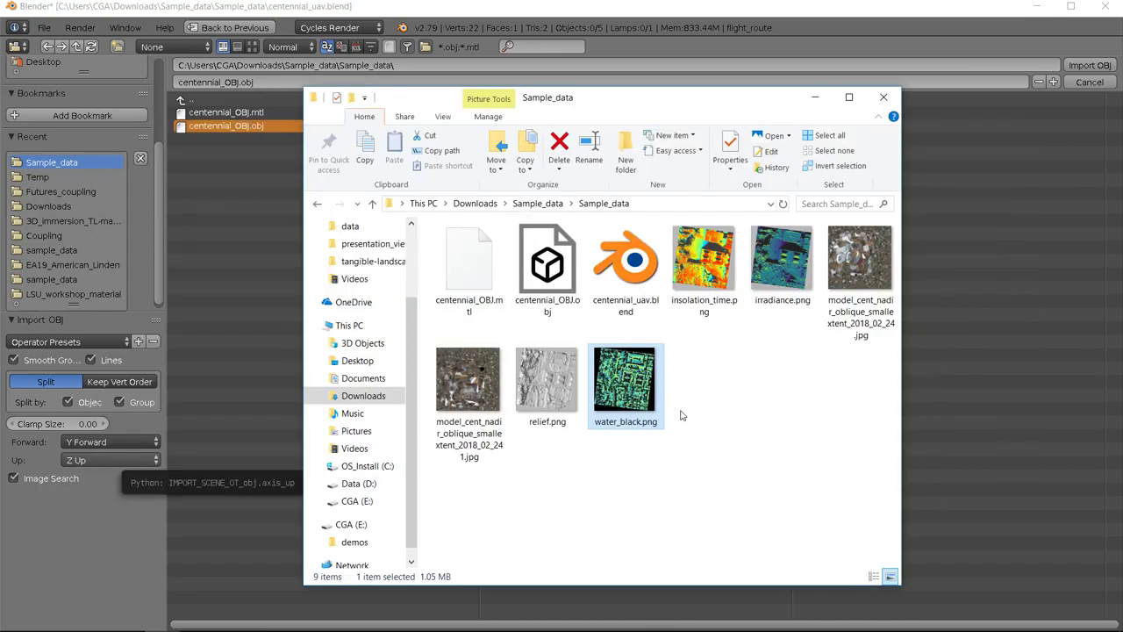
{"action": "left_click", "coordinate": [470, 303]}
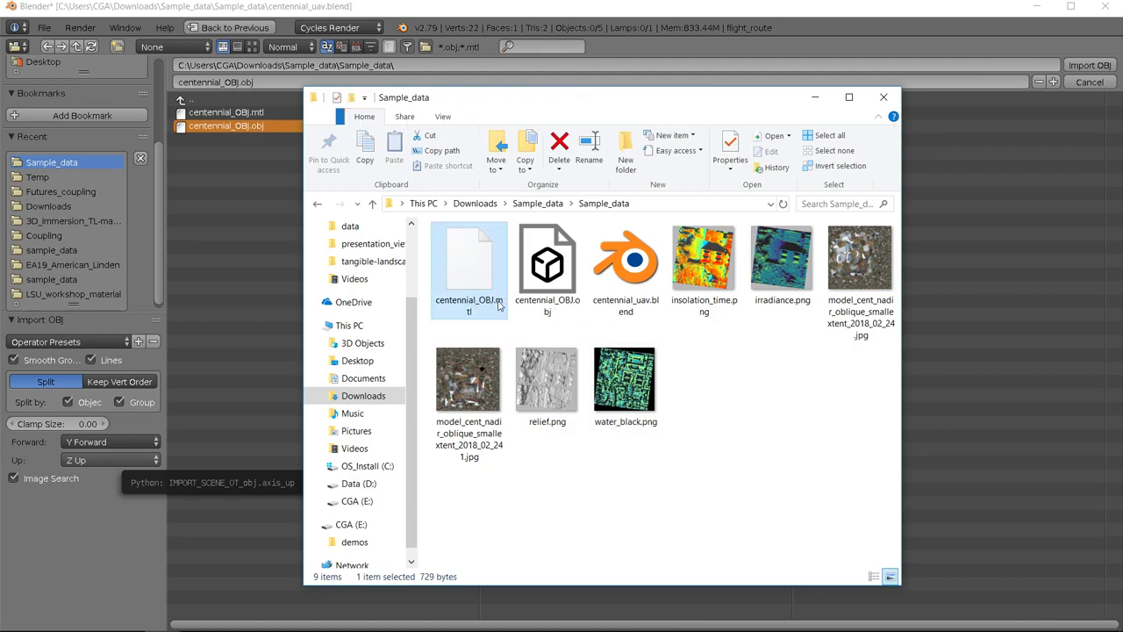
{"action": "left_click", "coordinate": [546, 298]}
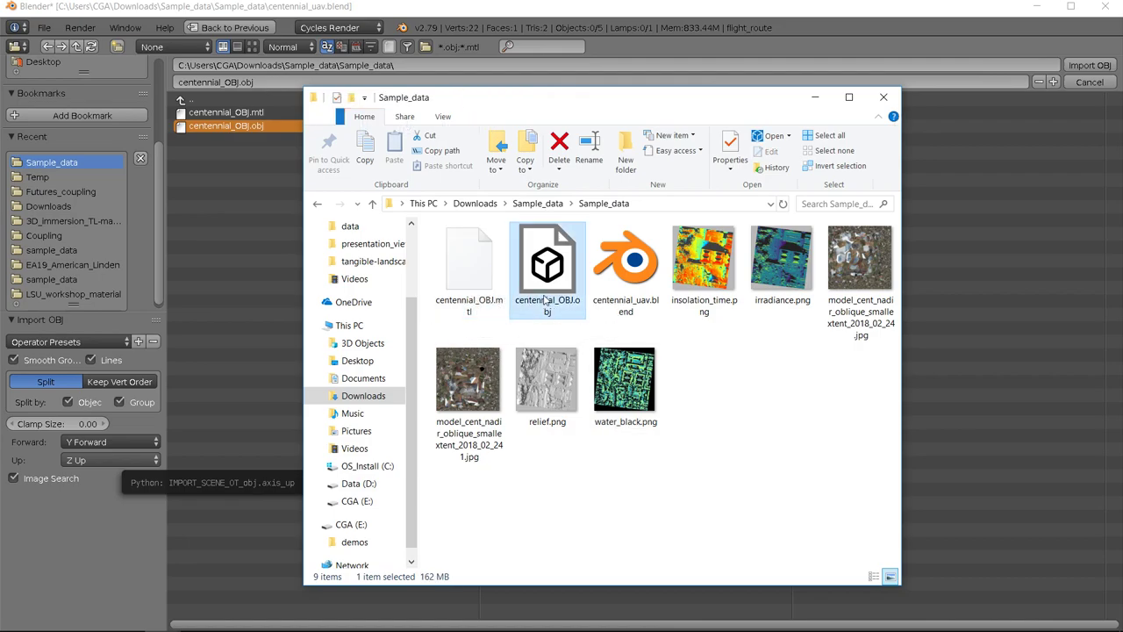
{"action": "left_click", "coordinate": [847, 274]}
{"action": "left_click", "coordinate": [494, 386]}
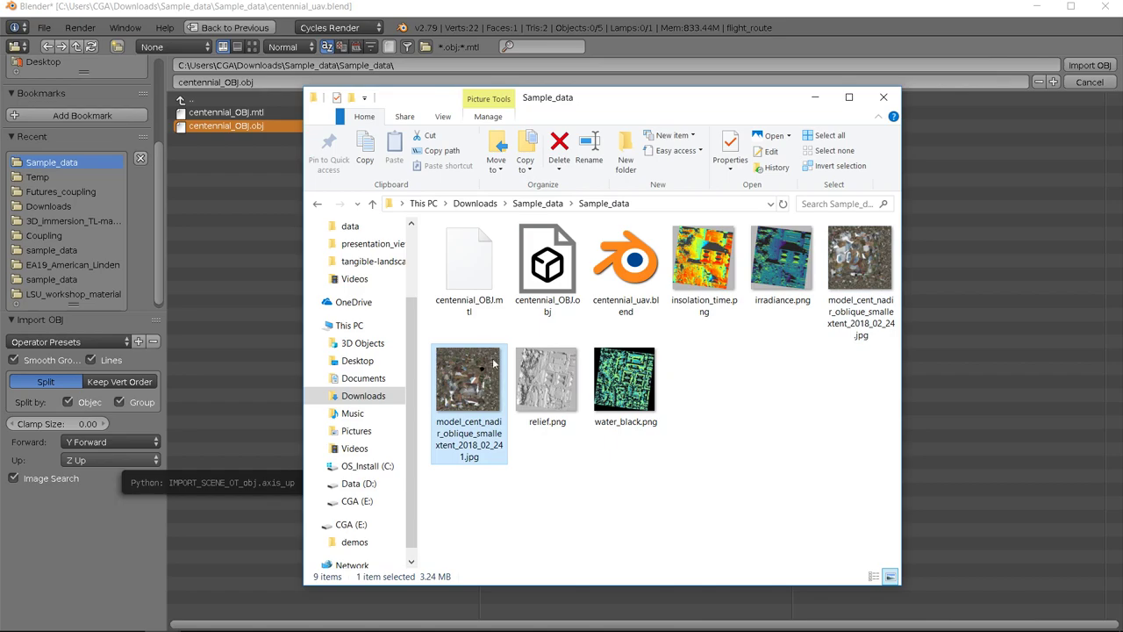
{"action": "left_click", "coordinate": [542, 284]}
{"action": "left_click", "coordinate": [469, 290]}
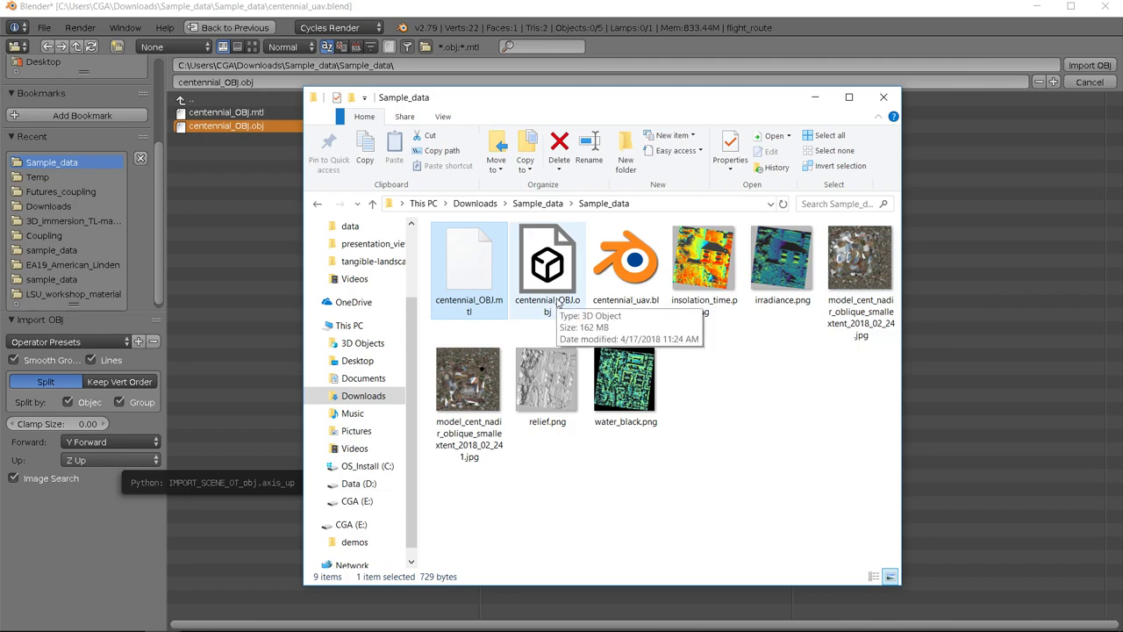
- Preview the model_cent_nadir_oblique_smallextent_2018_02_24.jpg texture in Photos, then minimize File Explorer to return to Blender
{"action": "double_click", "coordinate": [860, 263]}
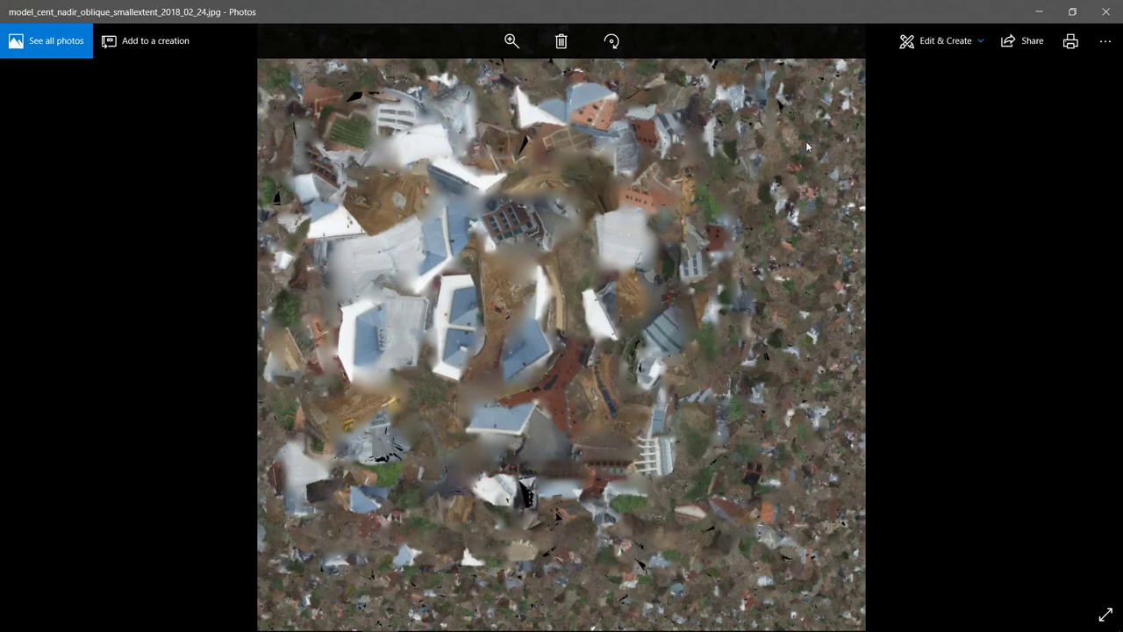
{"action": "left_click", "coordinate": [1105, 11]}
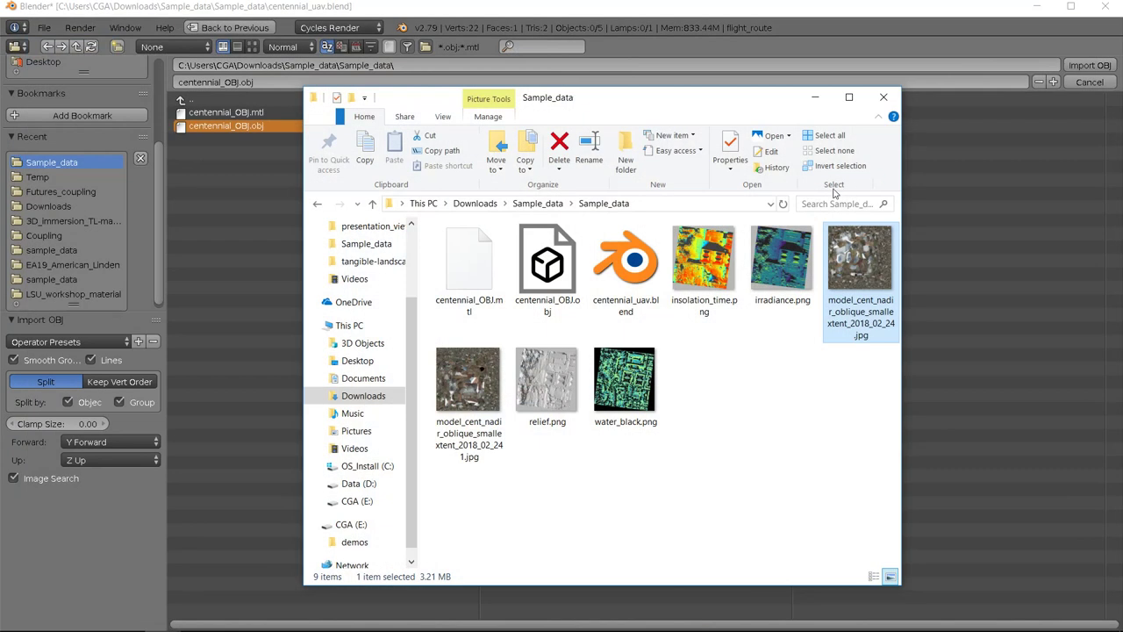
{"action": "left_click", "coordinate": [815, 96]}
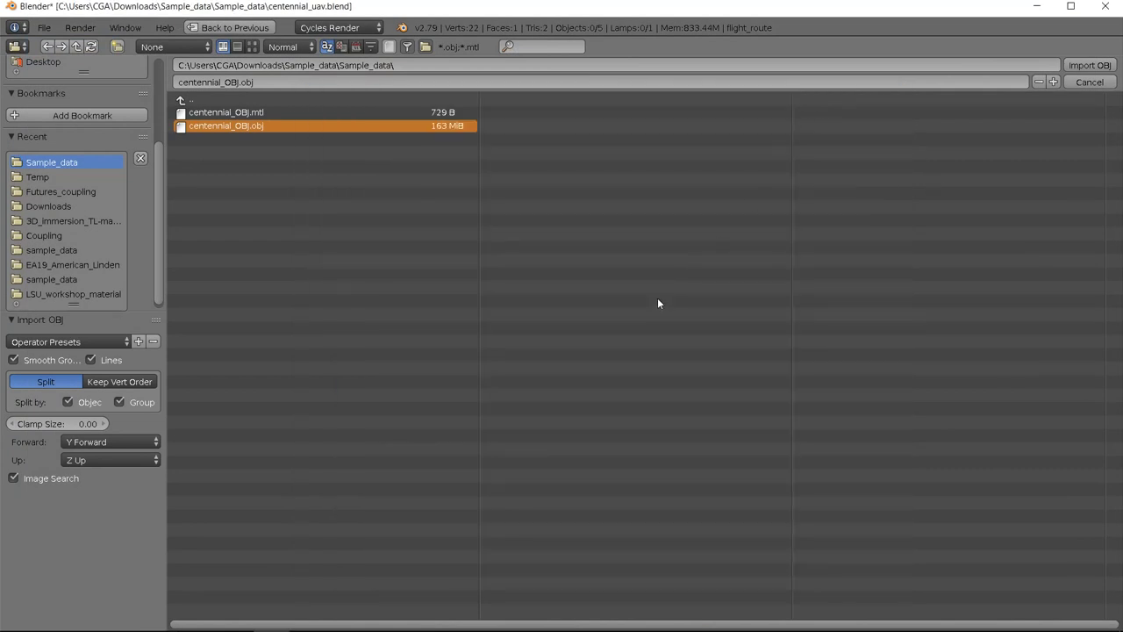
- Import centennial_OBJ.obj, adding the campus mesh with 752,250 vertices and 1,359,343 faces
{"action": "left_click", "coordinate": [1084, 68]}
{"action": "left_click", "coordinate": [1090, 67]}
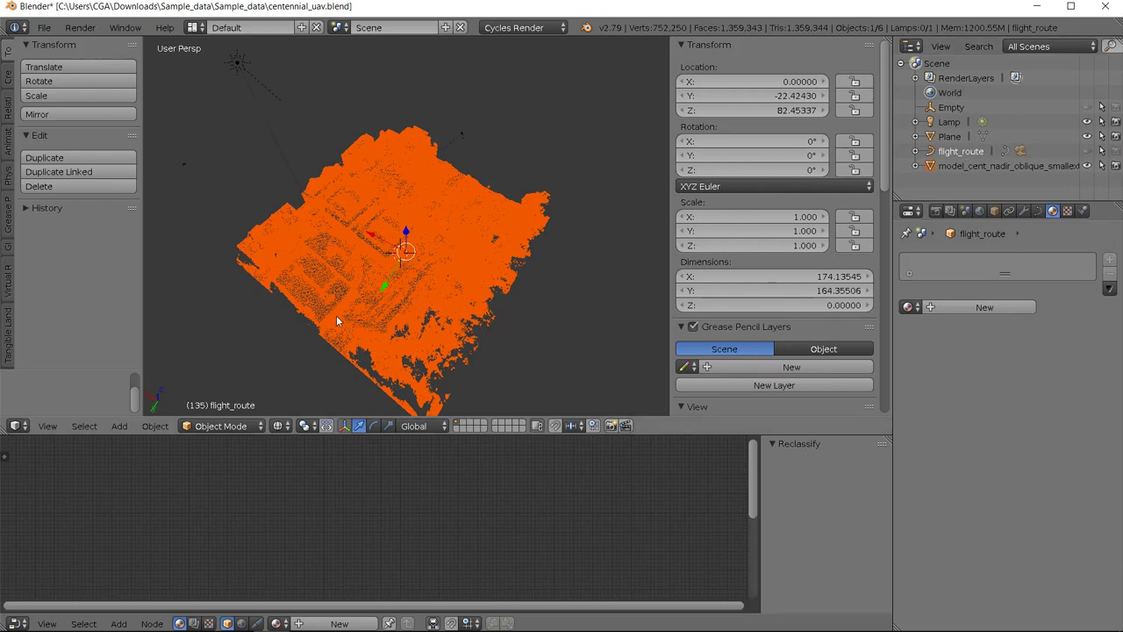
- Zoom in on the campus mesh and switch to Material shading to show its photo texture
{"action": "scroll", "coordinate": [337, 315], "scroll_direction": "up", "scroll_amount": 4}
{"action": "scroll", "coordinate": [358, 276], "scroll_direction": "up", "scroll_amount": 2}
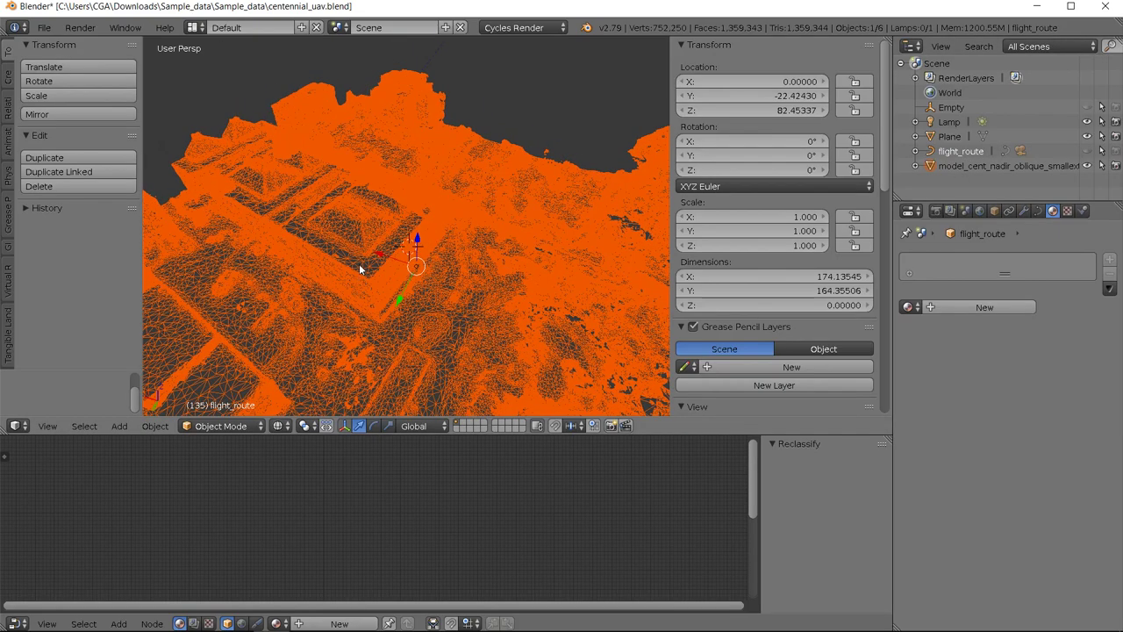
{"action": "scroll", "coordinate": [359, 269], "scroll_direction": "down", "scroll_amount": 2}
{"action": "scroll", "coordinate": [377, 273], "scroll_direction": "up", "scroll_amount": 2}
{"action": "middle_click_drag", "start_coordinate": [376, 276], "coordinate": [379, 253]}
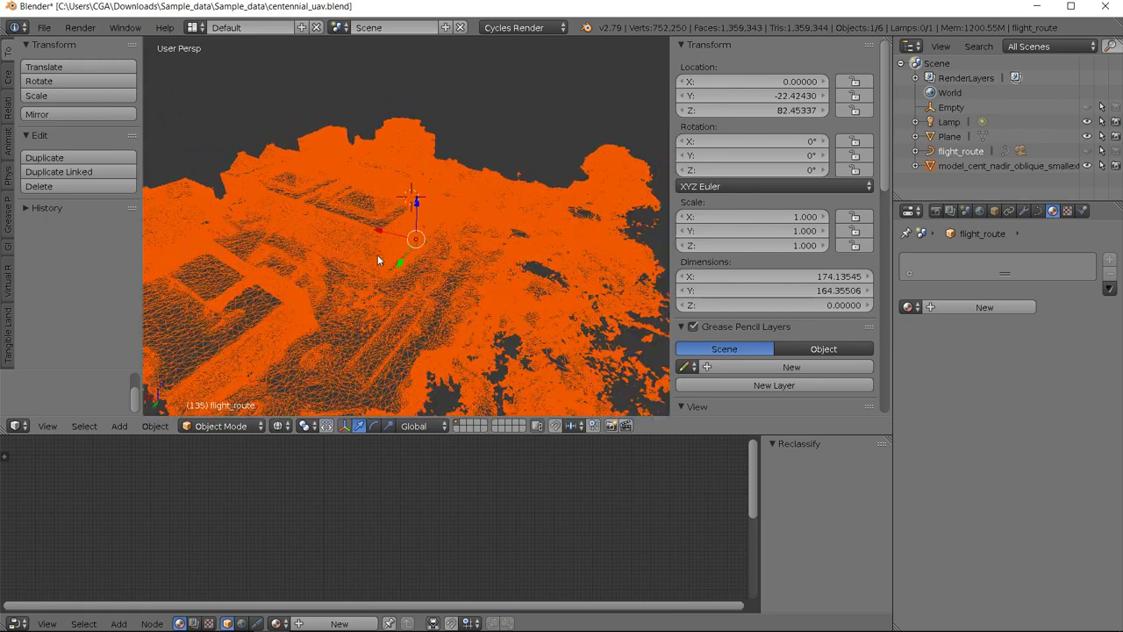
{"action": "left_click", "coordinate": [277, 426]}
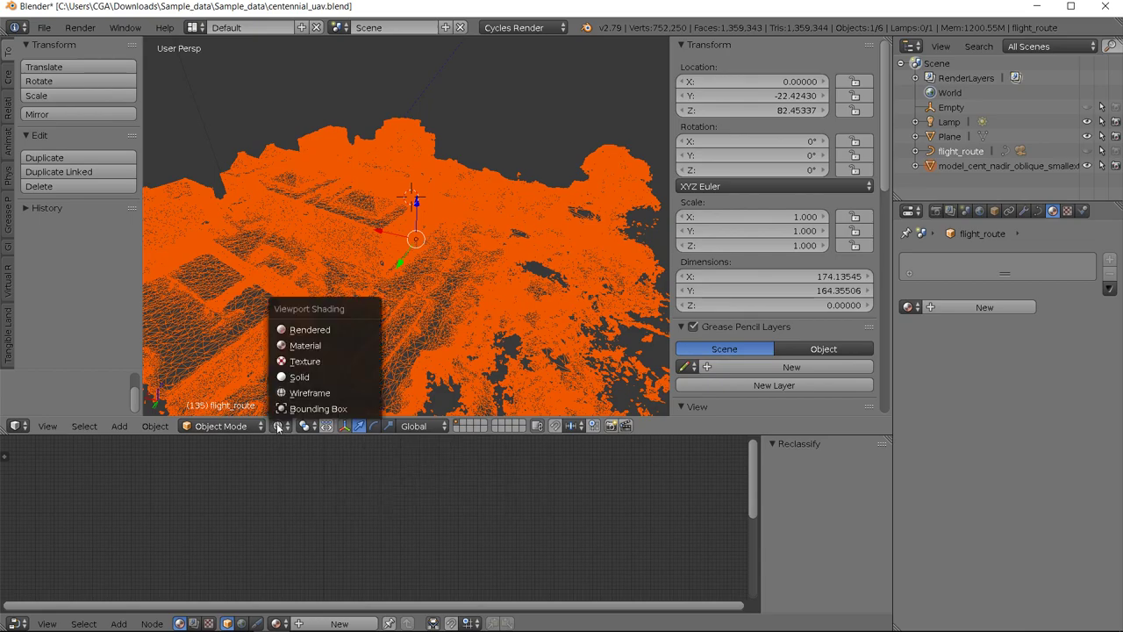
{"action": "left_click", "coordinate": [303, 347]}
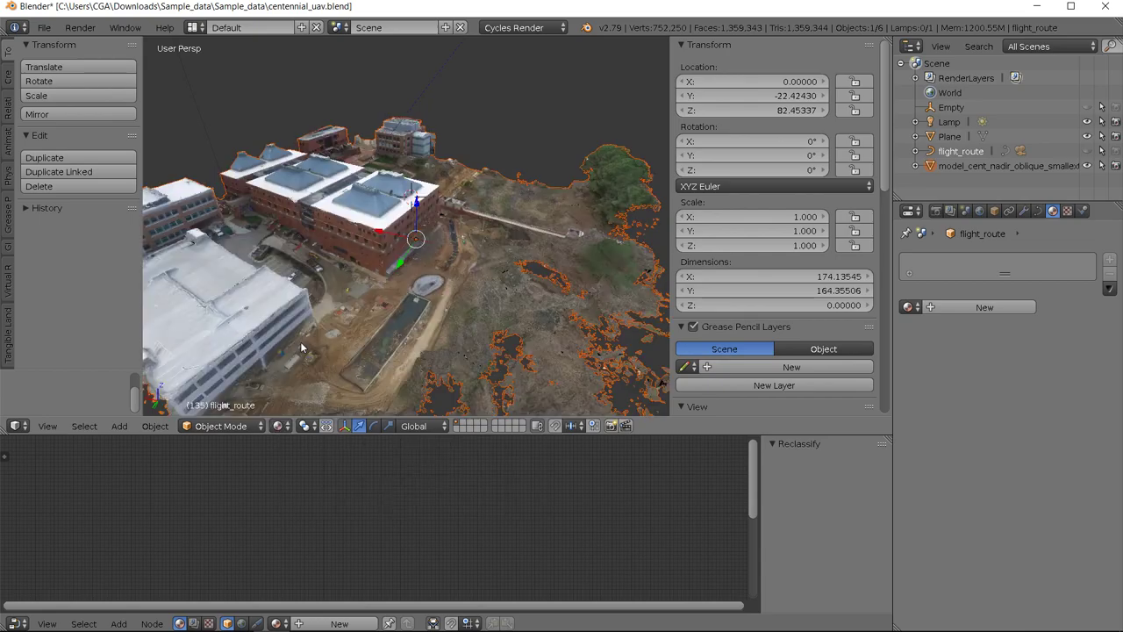
- Orbit around the textured campus model from several angles, making the top info bar slightly taller
{"action": "middle_click_drag", "start_coordinate": [373, 279], "coordinate": [352, 276]}
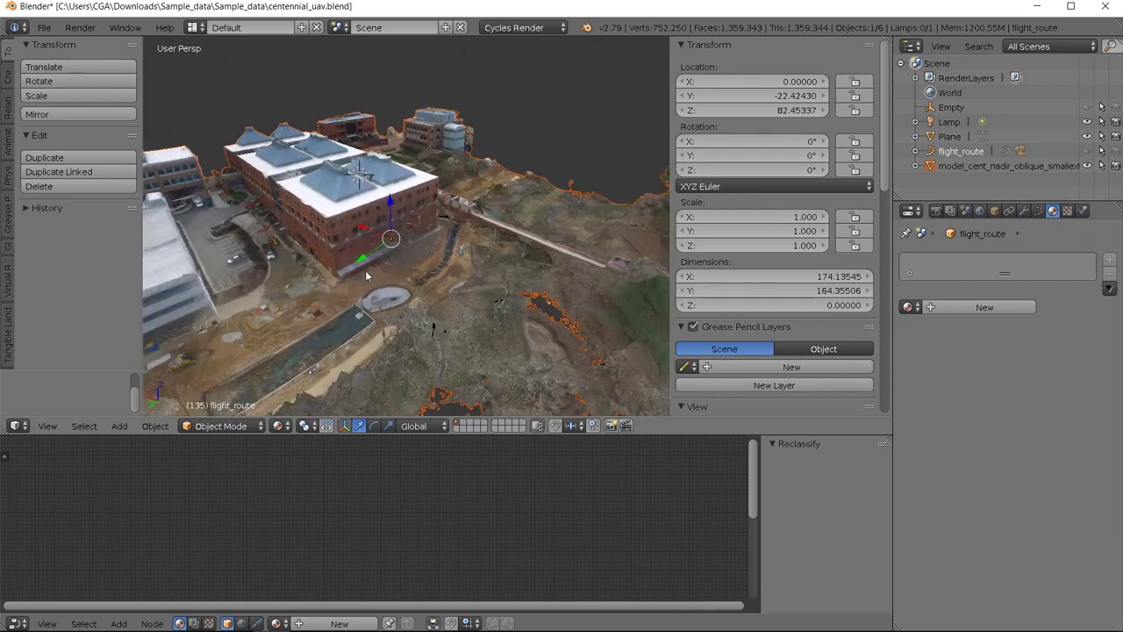
{"action": "scroll", "coordinate": [365, 271], "scroll_direction": "down", "scroll_amount": 3}
{"action": "scroll", "coordinate": [367, 280], "scroll_direction": "up", "scroll_amount": 3}
{"action": "middle_click_drag", "start_coordinate": [367, 281], "coordinate": [429, 230]}
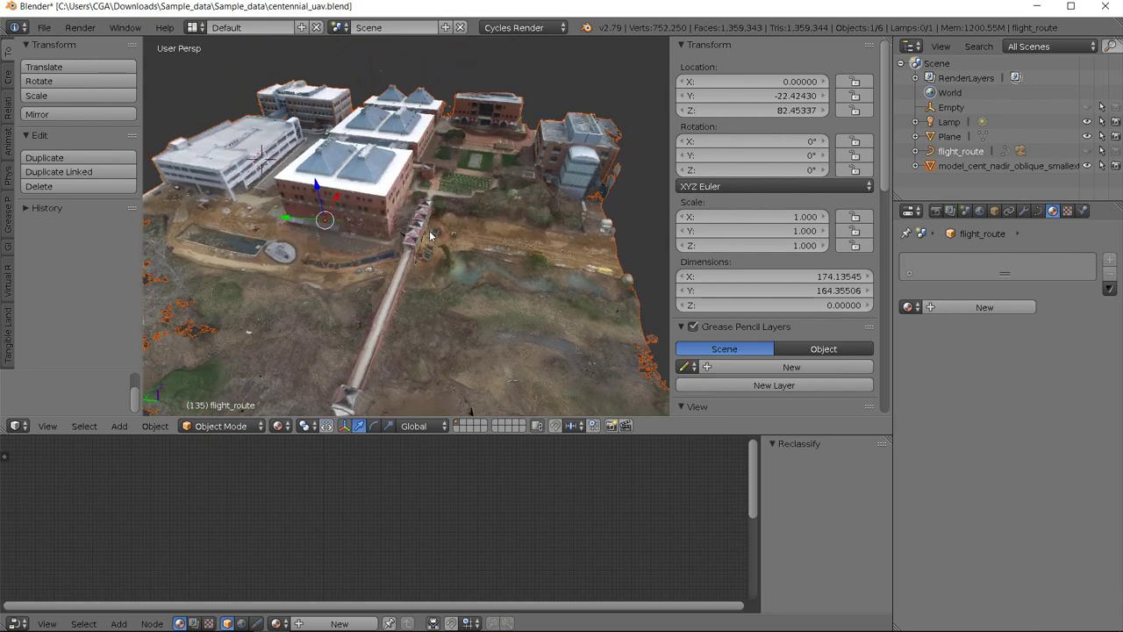
{"action": "scroll", "coordinate": [429, 230], "scroll_direction": "down", "scroll_amount": 5}
{"action": "scroll", "coordinate": [429, 230], "scroll_direction": "up", "scroll_amount": 3}
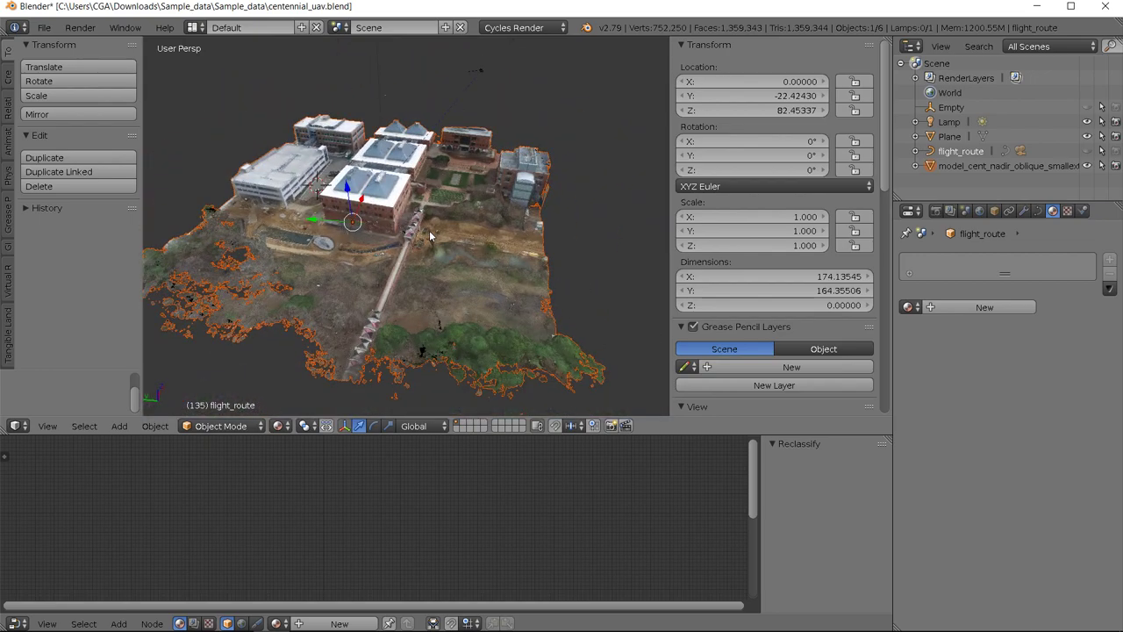
{"action": "middle_click_drag", "start_coordinate": [442, 228], "coordinate": [432, 229]}
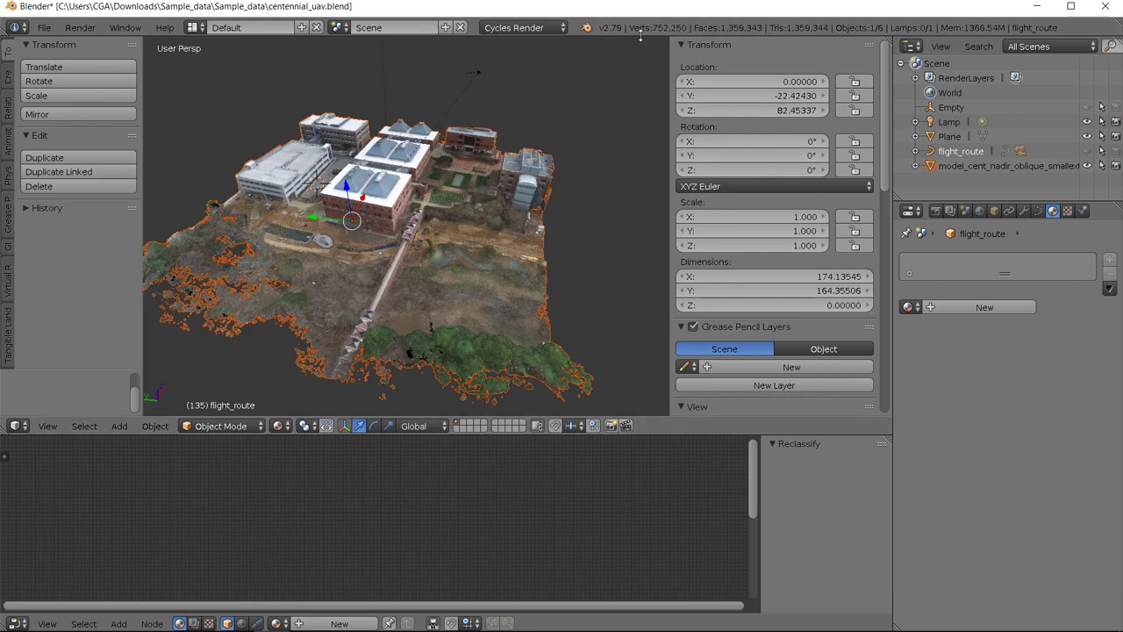
{"action": "left_click_drag", "start_coordinate": [641, 34], "coordinate": [616, 43]}
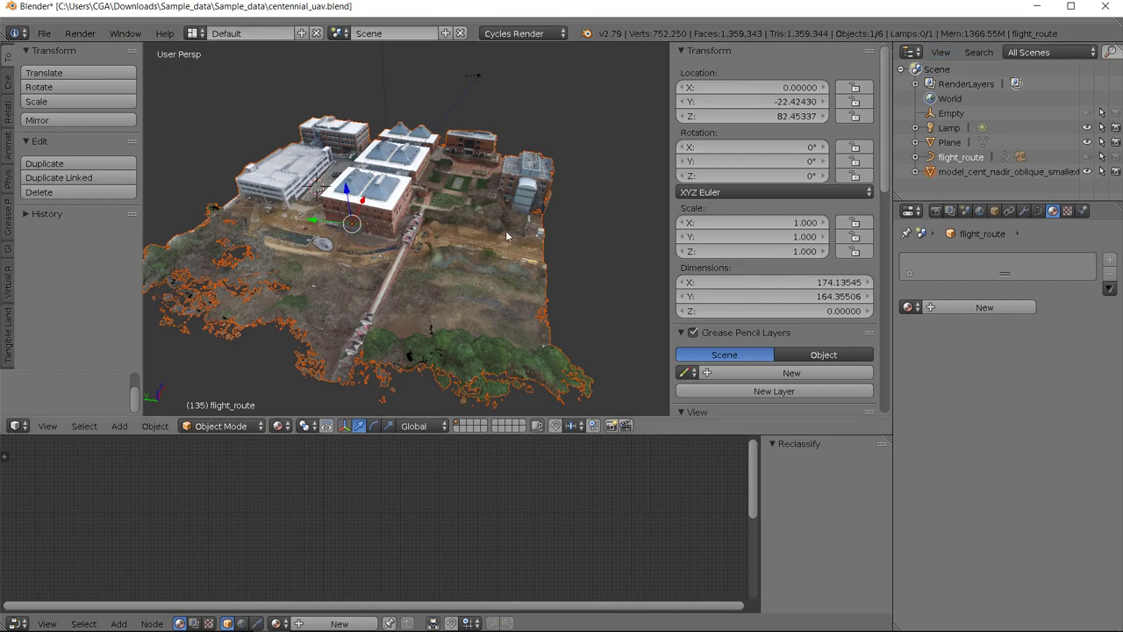
{"action": "middle_click_drag", "start_coordinate": [507, 235], "coordinate": [478, 236]}
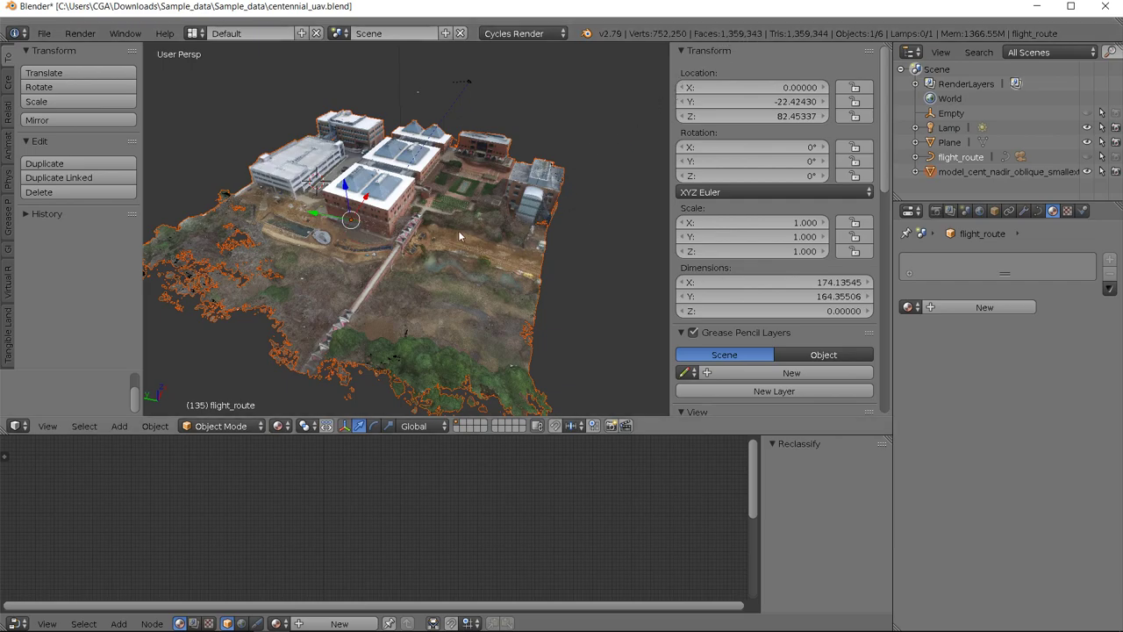
{"action": "middle_click_drag", "start_coordinate": [458, 229], "coordinate": [404, 231]}
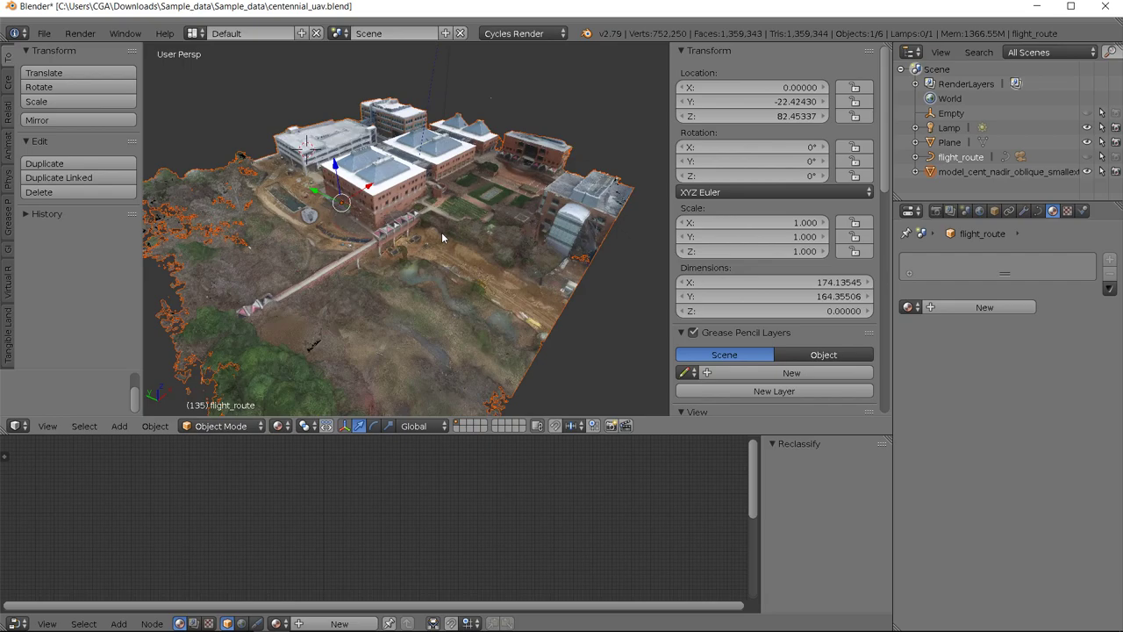
{"action": "middle_click_drag", "start_coordinate": [442, 232], "coordinate": [466, 244]}
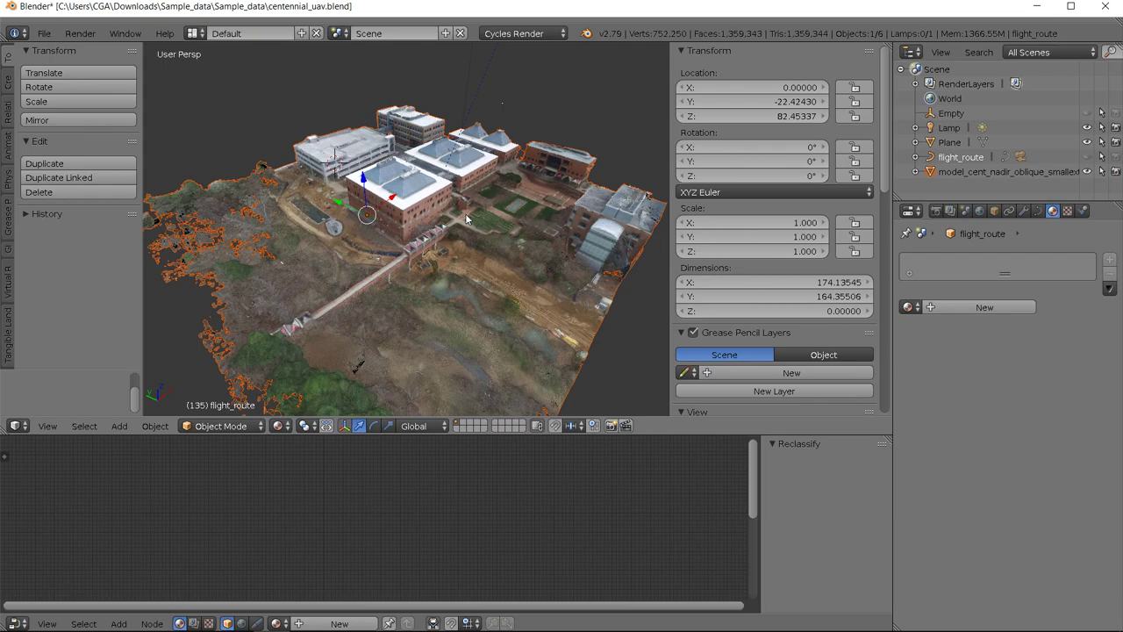
- Select the textured terrain mesh so its material node tree appears
{"action": "left_click", "coordinate": [466, 215]}
{"action": "scroll", "coordinate": [498, 254], "scroll_direction": "up", "scroll_amount": 2}
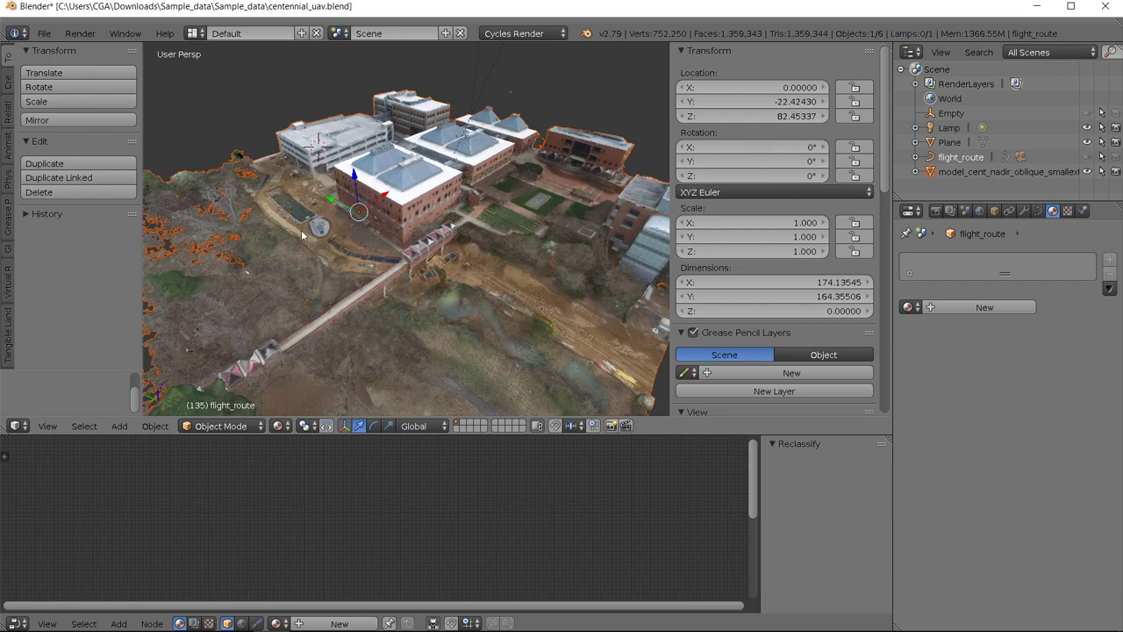
{"action": "right_click", "coordinate": [240, 240]}
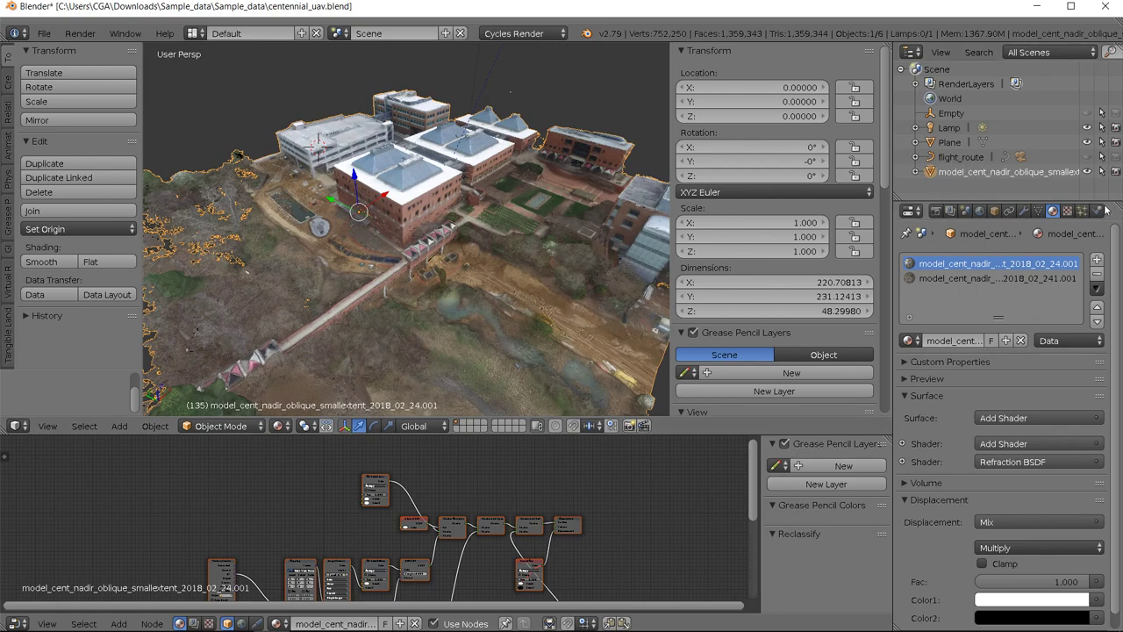
{"action": "left_click", "coordinate": [960, 156]}
{"action": "left_click", "coordinate": [1009, 171]}
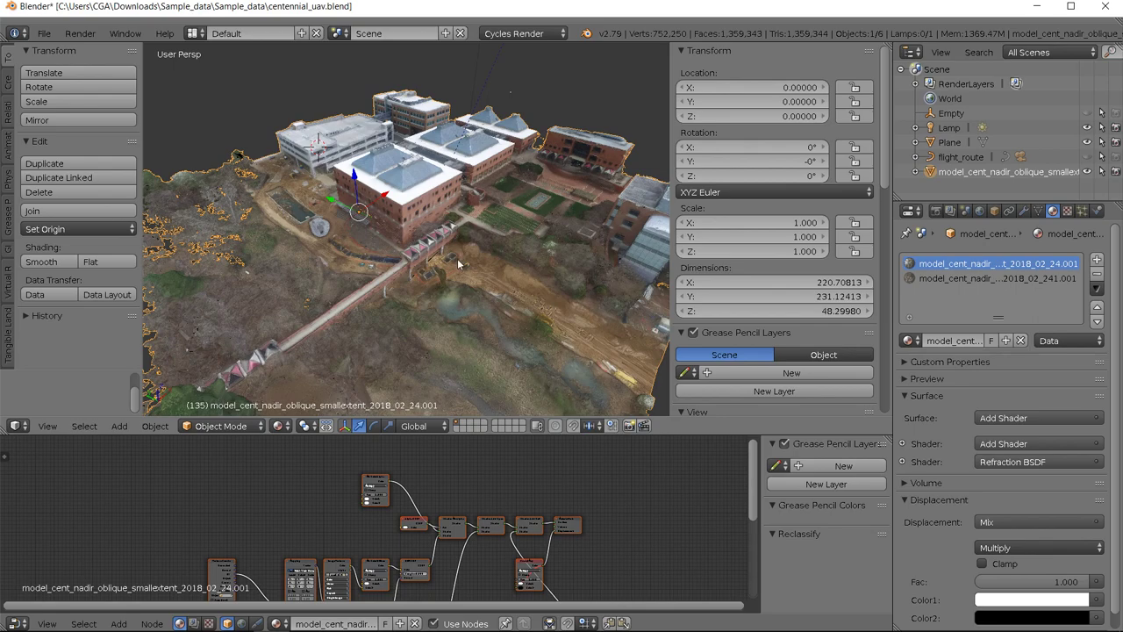
{"action": "scroll", "coordinate": [458, 258], "scroll_direction": "down", "scroll_amount": 2}
{"action": "scroll", "coordinate": [457, 258], "scroll_direction": "up", "scroll_amount": 2}
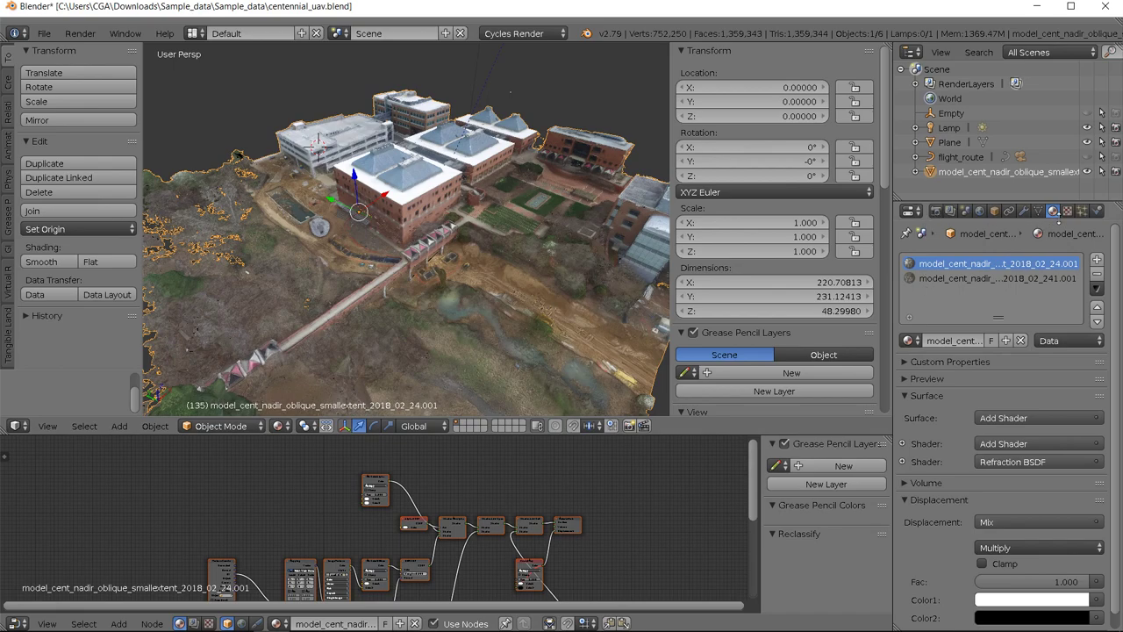
- Add a Decimate modifier to the campus mesh with a Ratio of 0.5
{"action": "left_click", "coordinate": [1023, 212]}
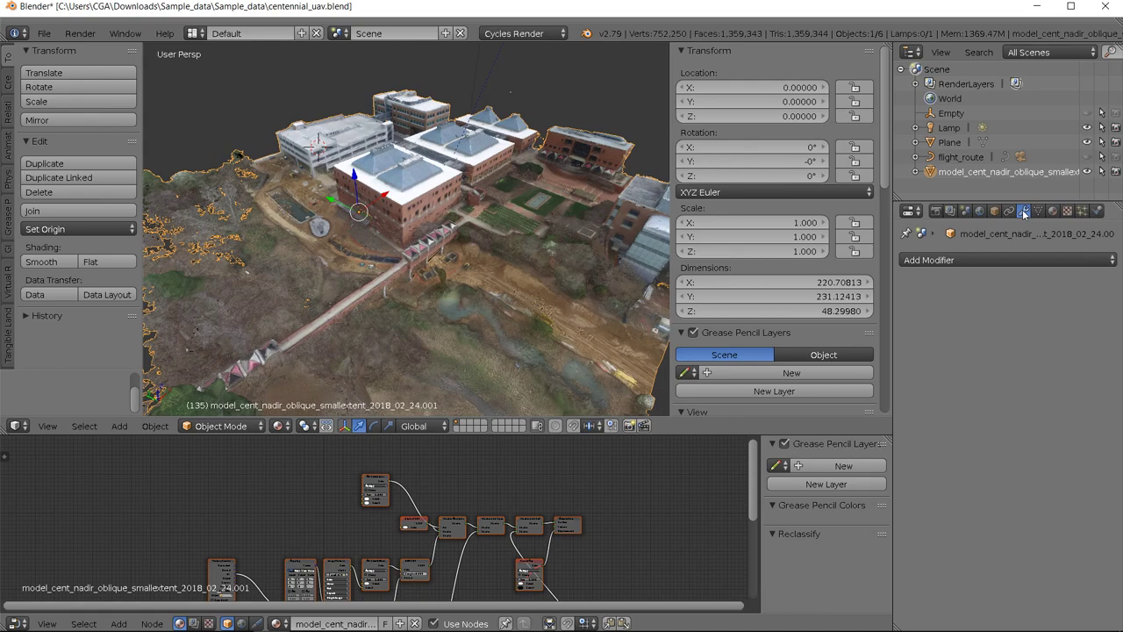
{"action": "left_click", "coordinate": [995, 259]}
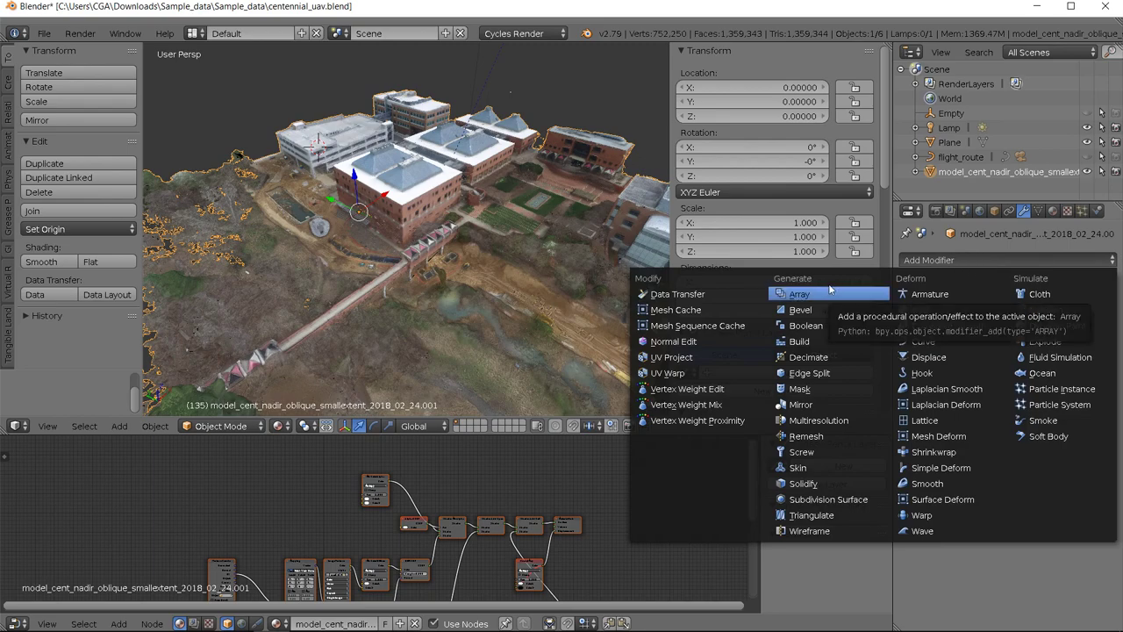
{"action": "left_click", "coordinate": [808, 357]}
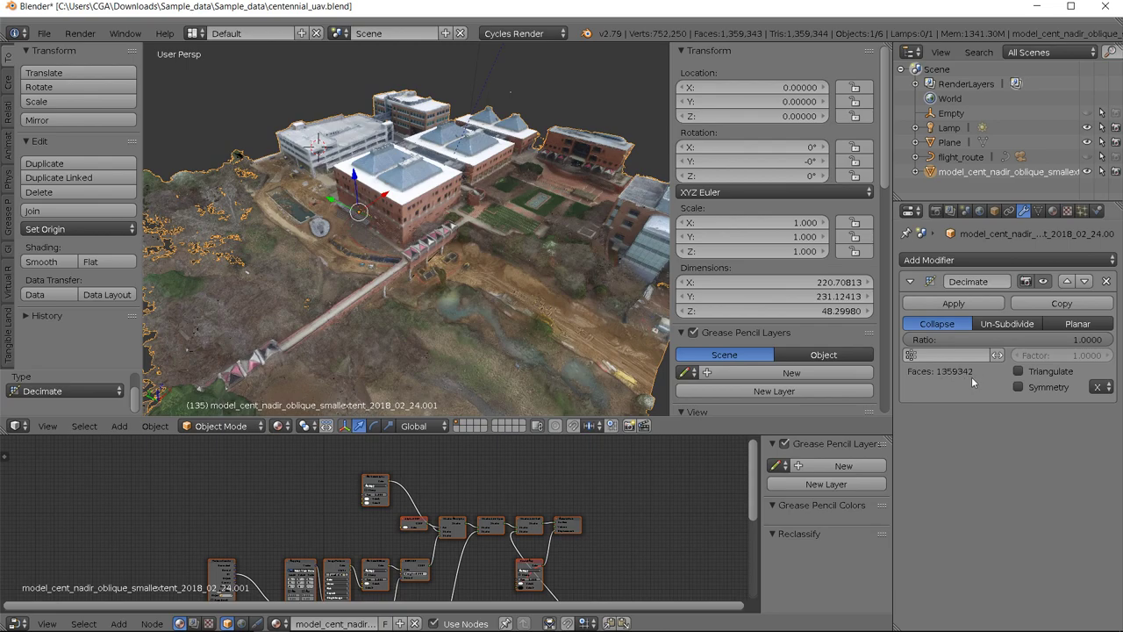
{"action": "left_click", "coordinate": [1002, 338]}
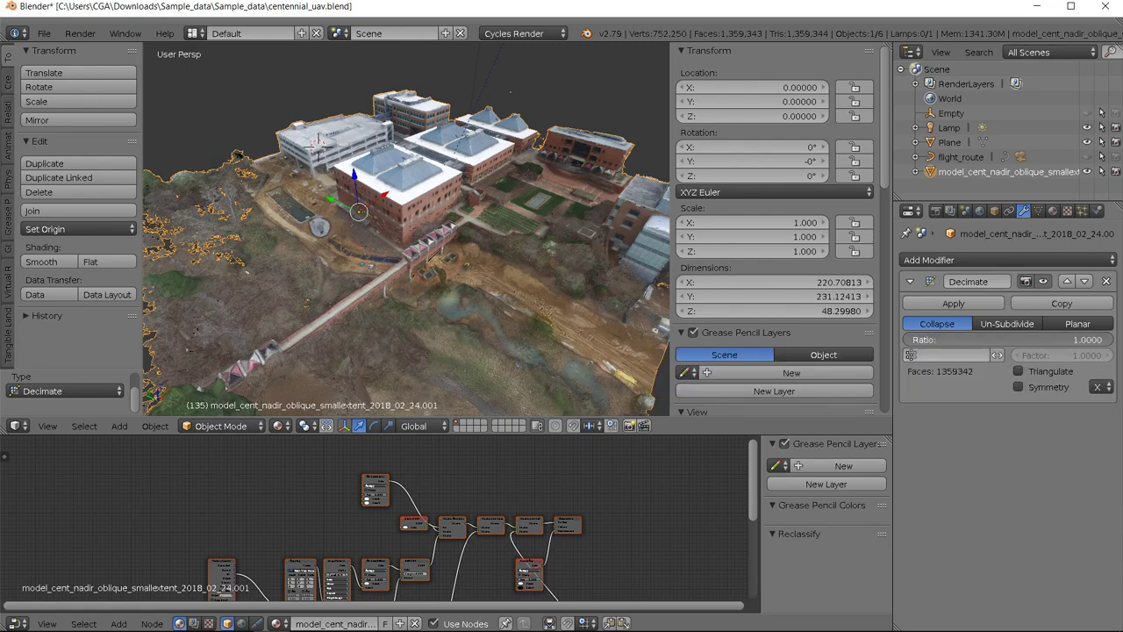
{"action": "key", "text": "BackSpace"}
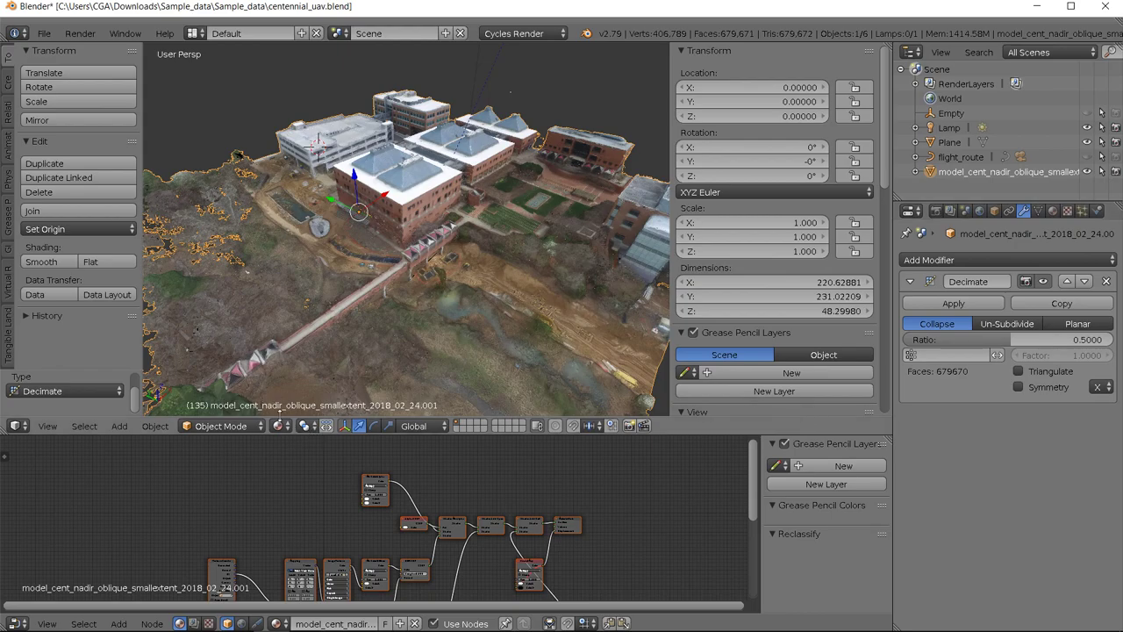
- Display the mesh in Wireframe shading, viewed from a lower side-on angle
{"action": "left_click", "coordinate": [279, 427]}
{"action": "left_click", "coordinate": [295, 399]}
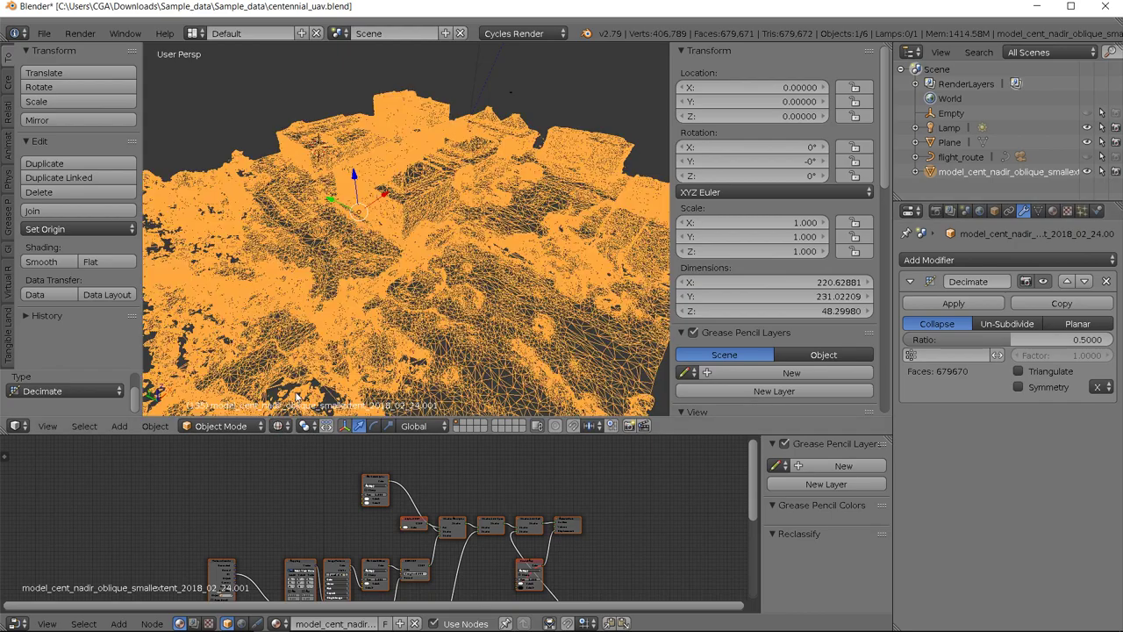
{"action": "scroll", "coordinate": [377, 312], "scroll_direction": "up", "scroll_amount": 5}
{"action": "middle_click_drag", "start_coordinate": [382, 310], "coordinate": [370, 298]}
{"action": "key", "text": "alt+Tab"}
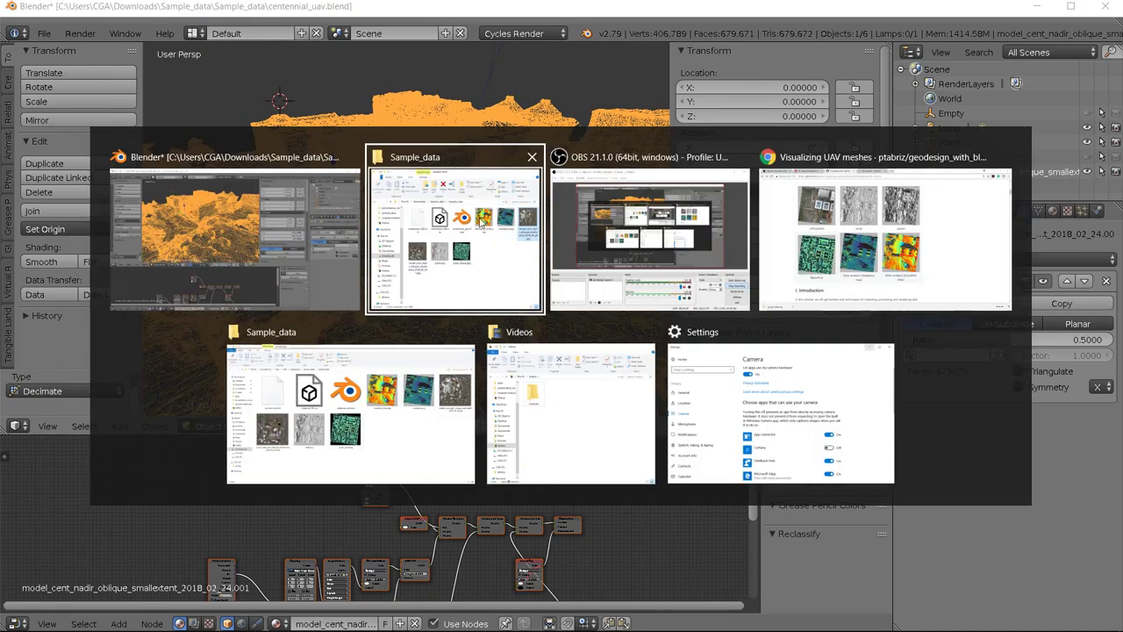
{"action": "left_click", "coordinate": [859, 239]}
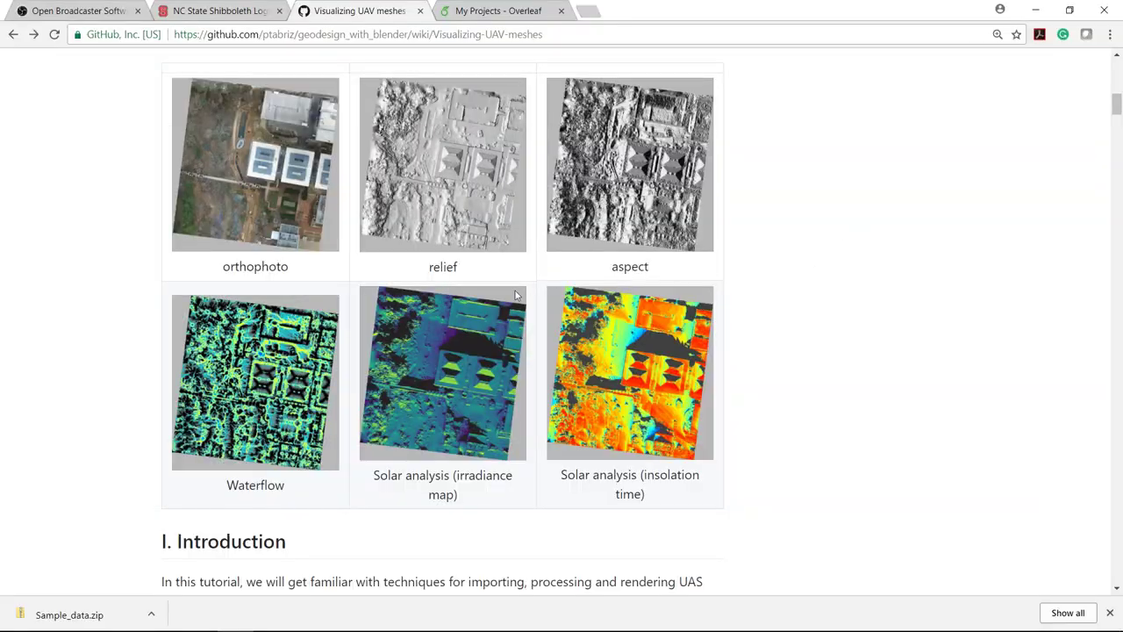
{"action": "scroll", "coordinate": [516, 296], "scroll_direction": "down", "scroll_amount": 15}
{"action": "scroll", "coordinate": [515, 296], "scroll_direction": "down", "scroll_amount": 10}
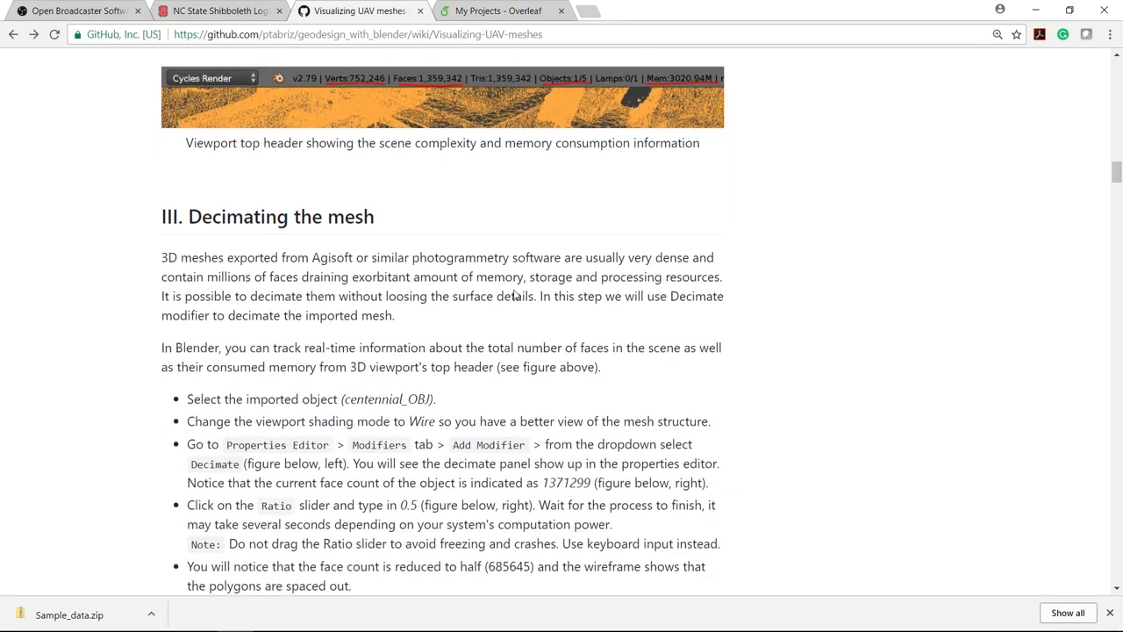
{"action": "scroll", "coordinate": [514, 296], "scroll_direction": "down", "scroll_amount": 5}
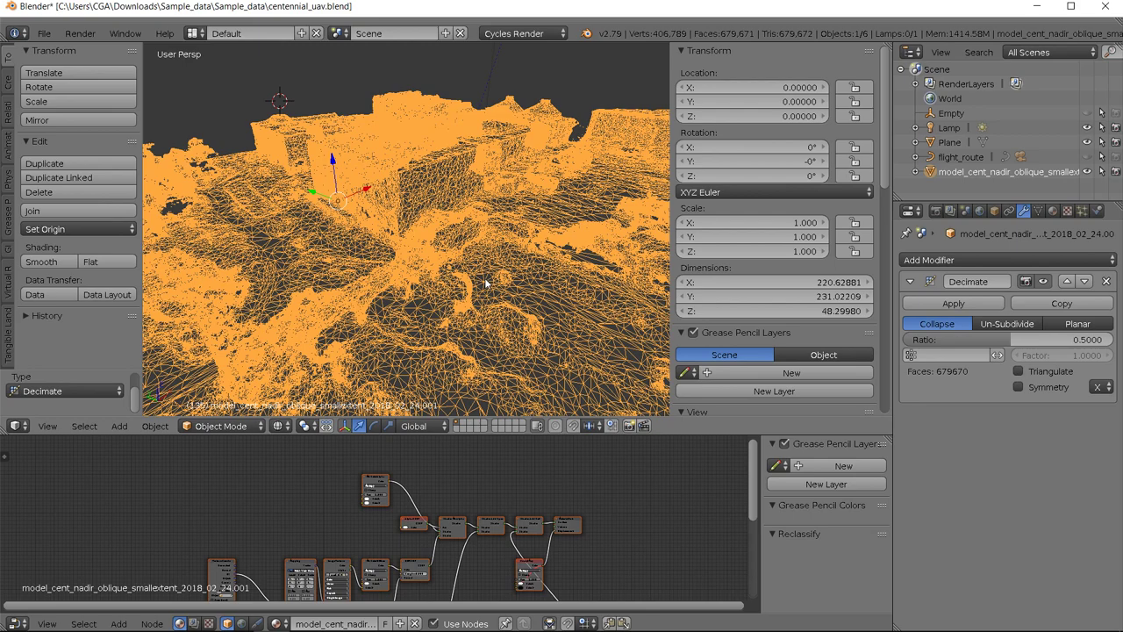
- Orbit lower and closer over the wireframe terrain and bring up the viewport shading choices
{"action": "middle_click_drag", "start_coordinate": [456, 299], "coordinate": [450, 293]}
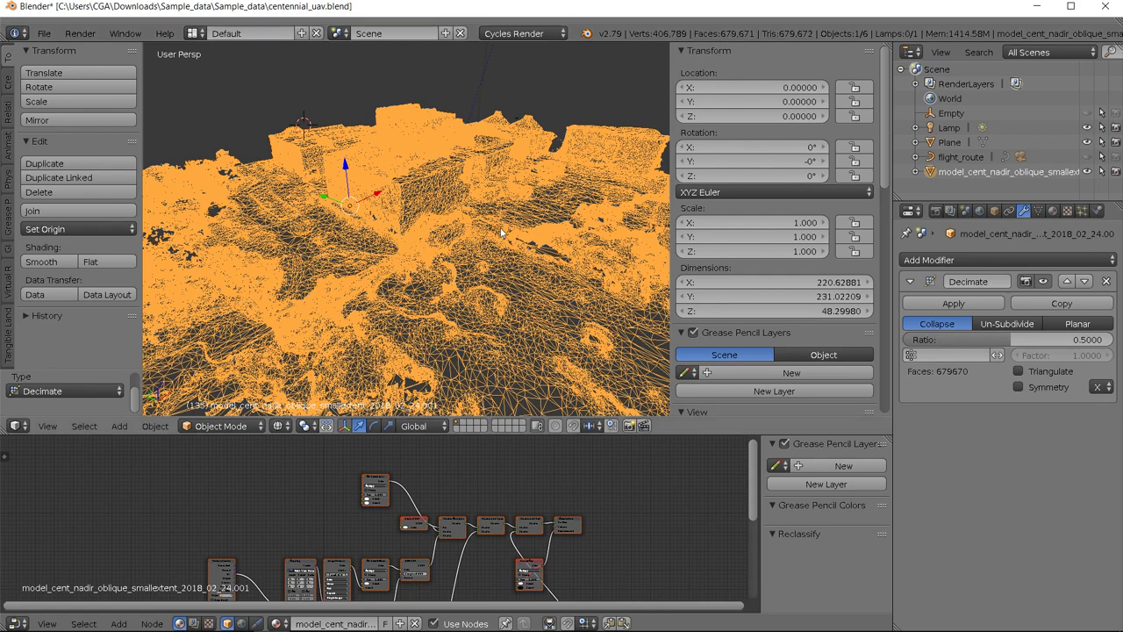
{"action": "middle_click_drag", "start_coordinate": [504, 232], "coordinate": [498, 242]}
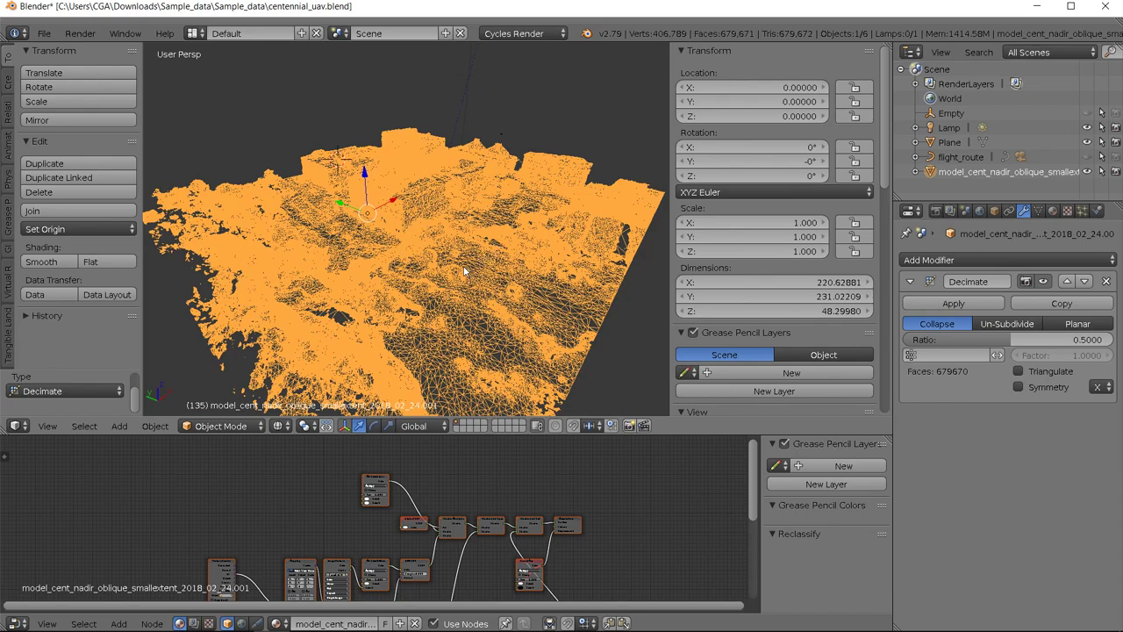
{"action": "left_click", "coordinate": [276, 426]}
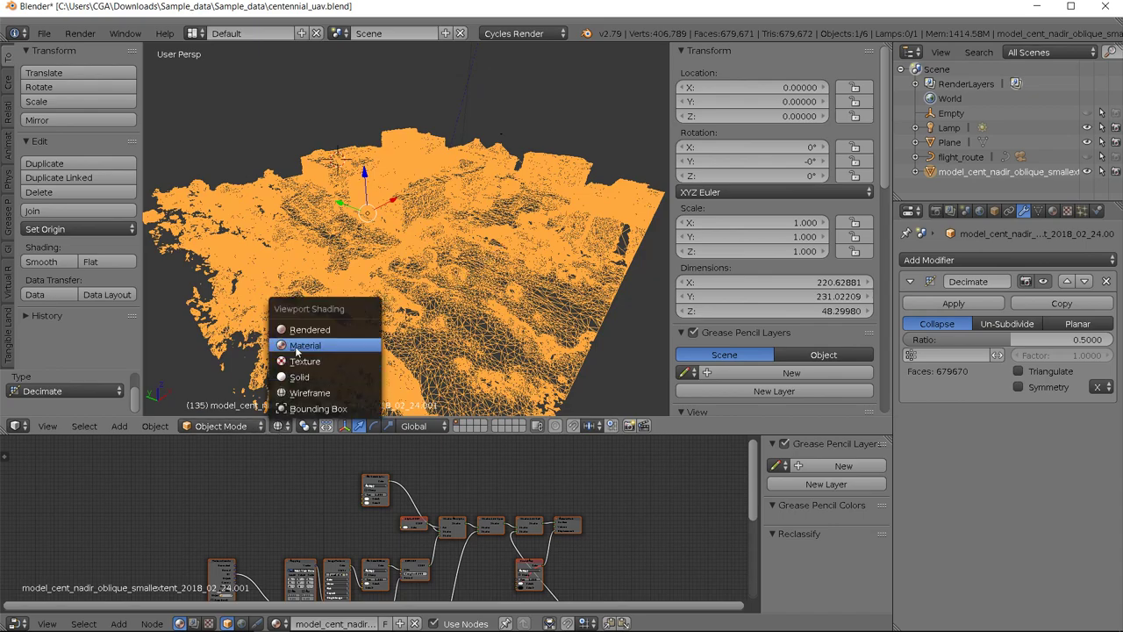
- Return the decimated mesh to Material shading and tilt the view lower toward the buildings
{"action": "left_click", "coordinate": [295, 346]}
{"action": "scroll", "coordinate": [373, 325], "scroll_direction": "up", "scroll_amount": 10}
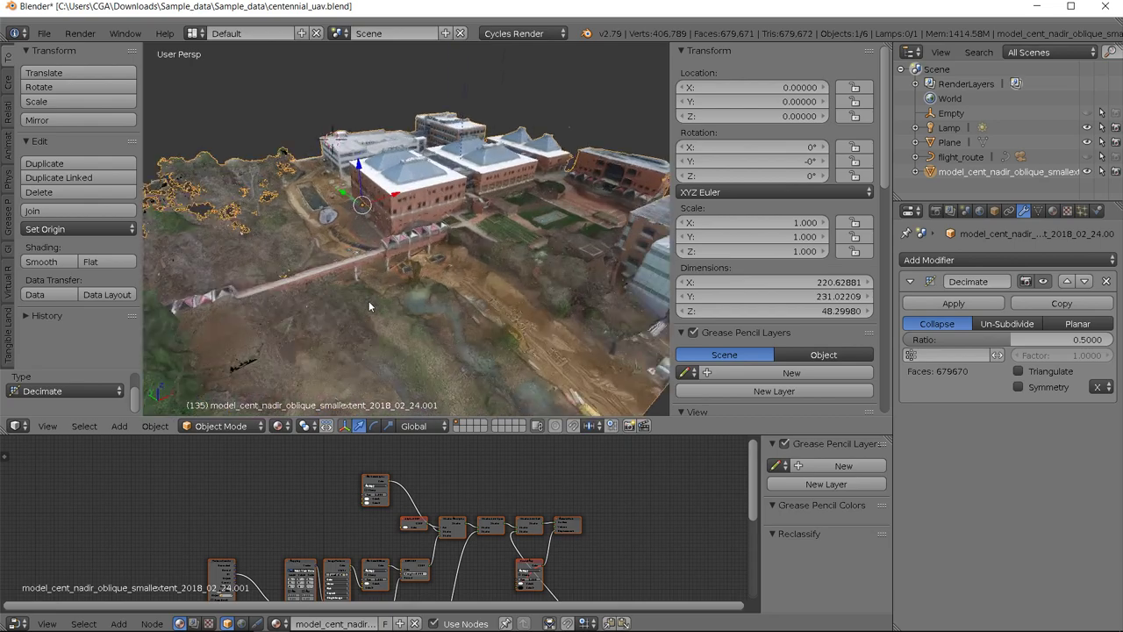
{"action": "middle_click_drag", "start_coordinate": [369, 301], "coordinate": [398, 259]}
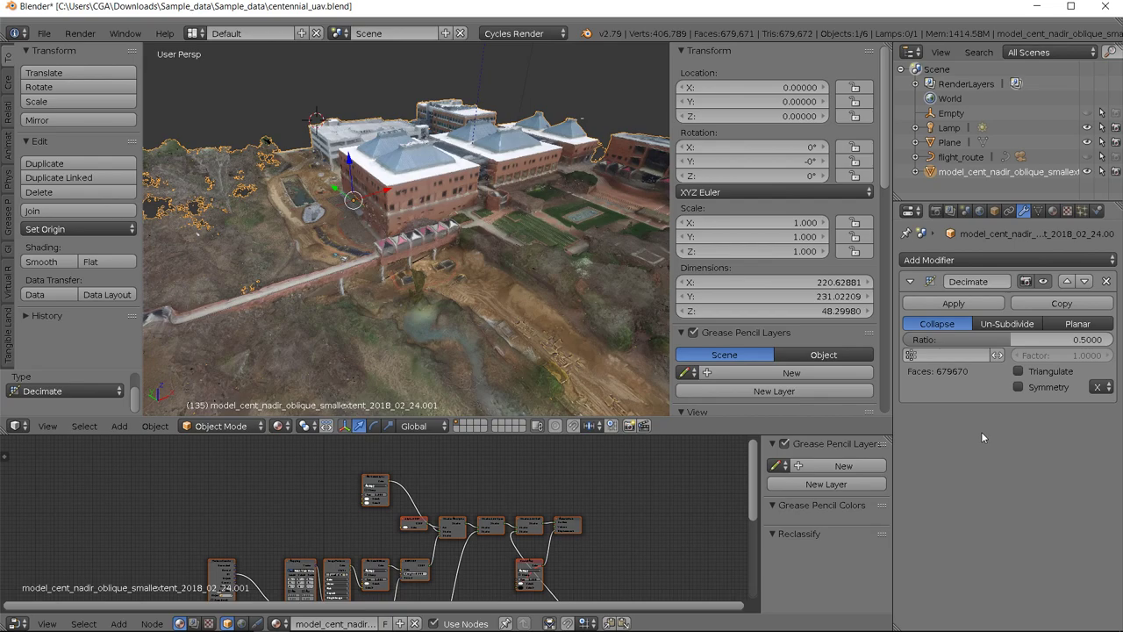
- Look at the Decimate symmetry axis options and the shading menu, leaving both unchanged
{"action": "left_click", "coordinate": [1103, 387]}
{"action": "left_click", "coordinate": [1106, 392]}
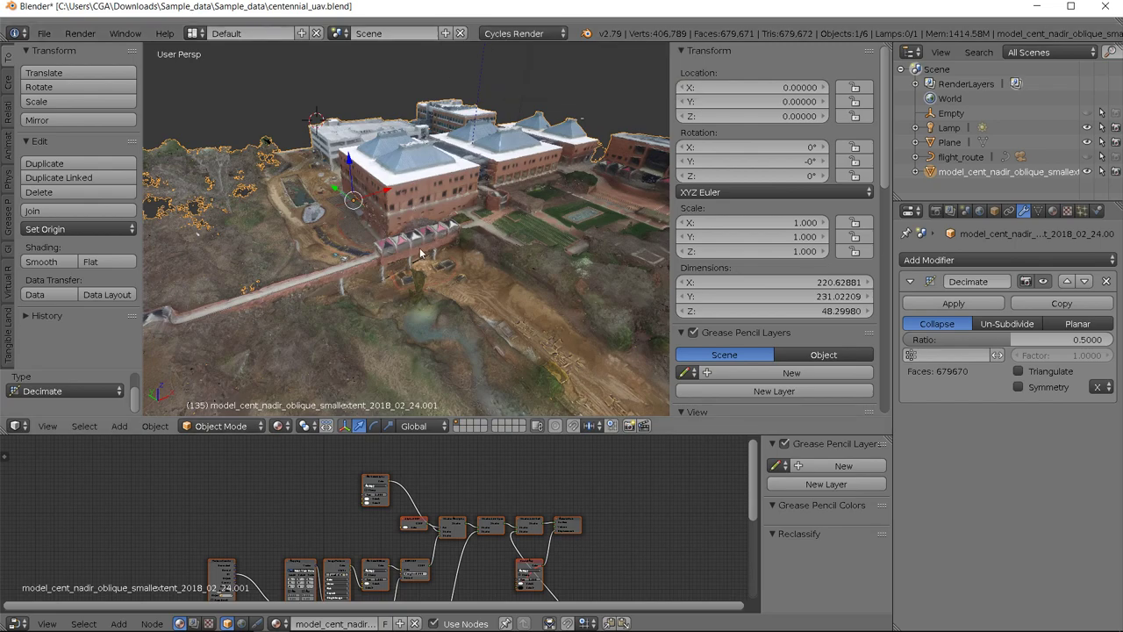
{"action": "left_click", "coordinate": [277, 426]}
{"action": "left_click", "coordinate": [276, 429]}
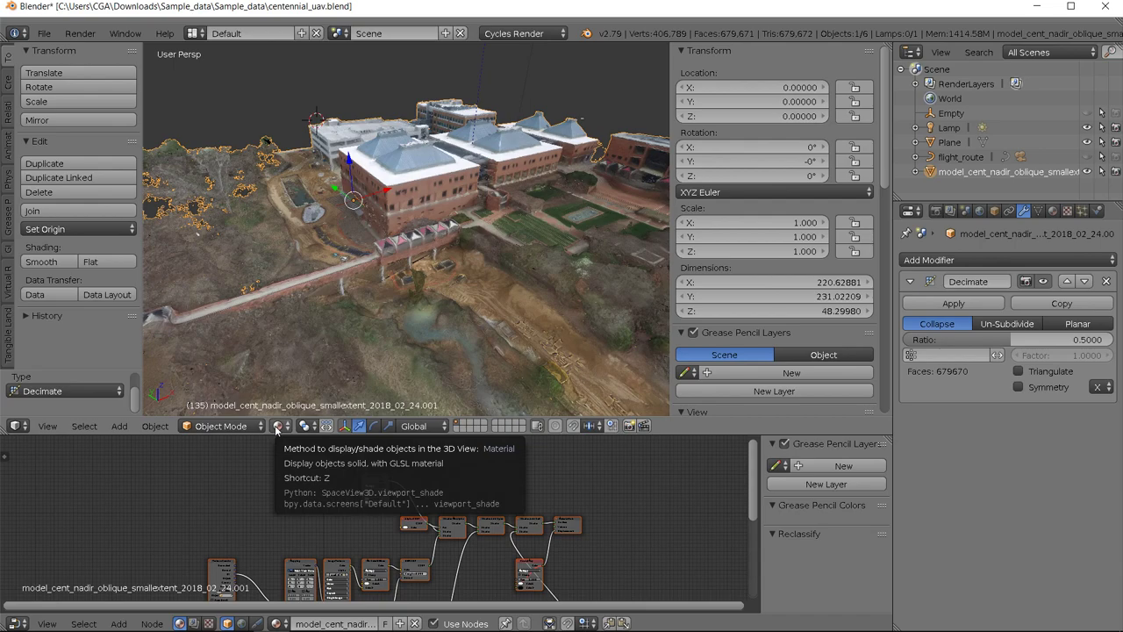
- Zoom into the material node tree and the 3D view, then bring OBS Studio to the front
{"action": "scroll", "coordinate": [399, 529], "scroll_direction": "up", "scroll_amount": 1}
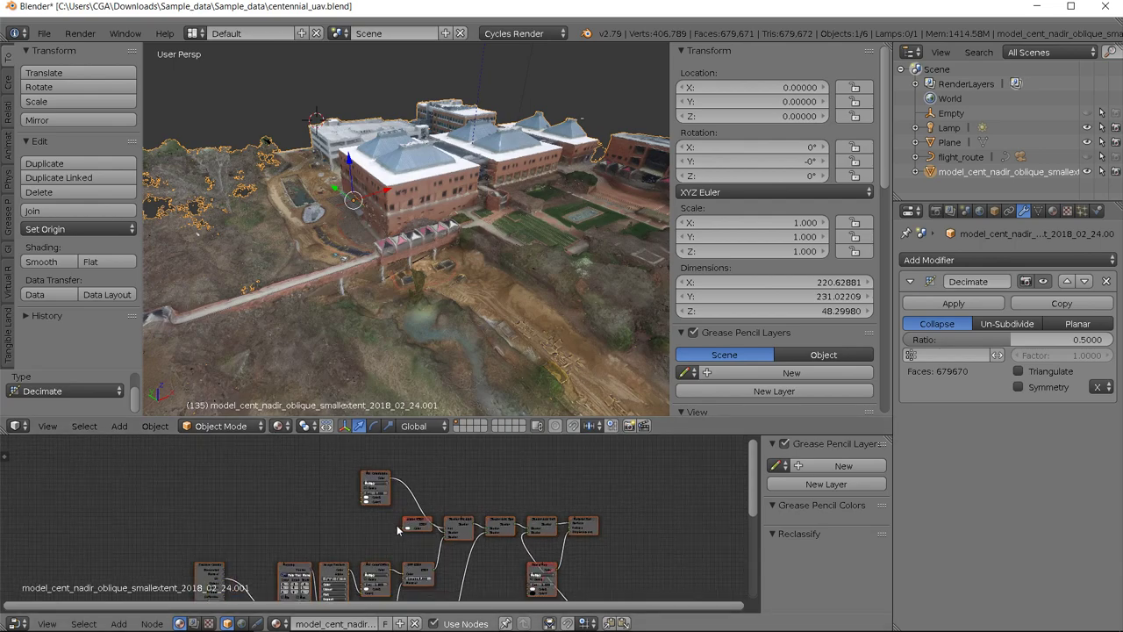
{"action": "scroll", "coordinate": [399, 529], "scroll_direction": "up", "scroll_amount": 3}
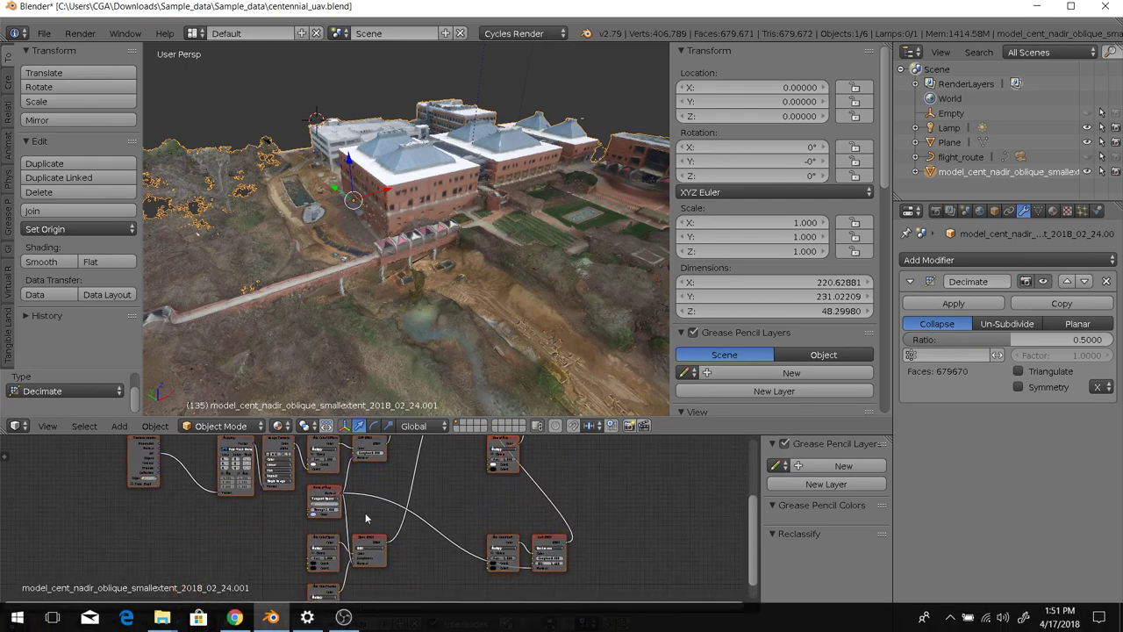
{"action": "scroll", "coordinate": [367, 519], "scroll_direction": "down", "scroll_amount": 3}
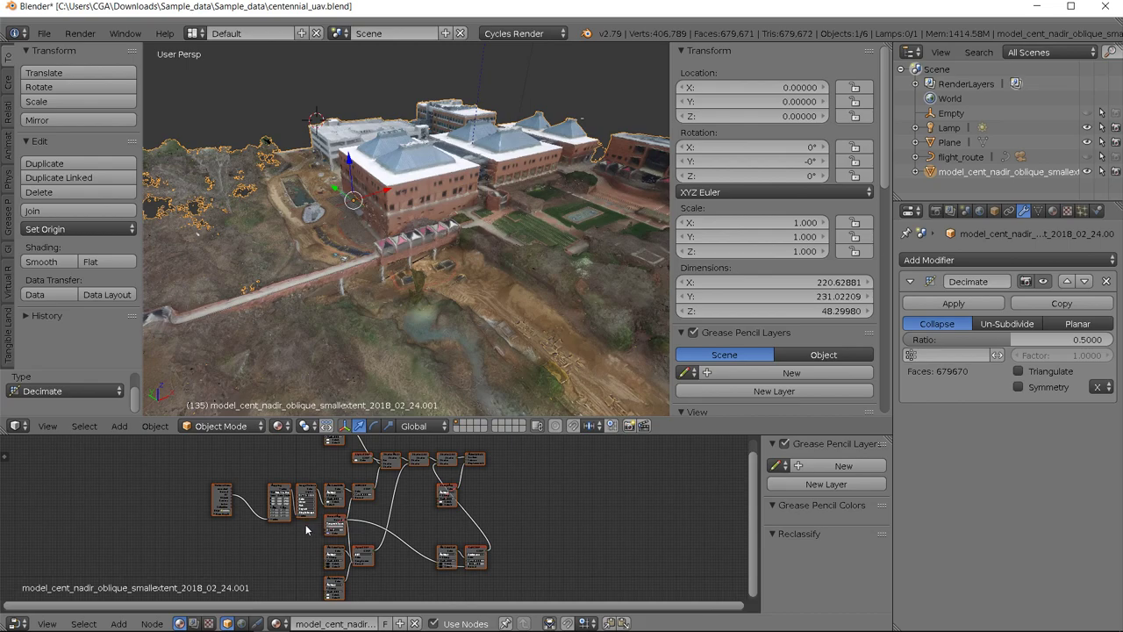
{"action": "scroll", "coordinate": [305, 524], "scroll_direction": "up", "scroll_amount": 3}
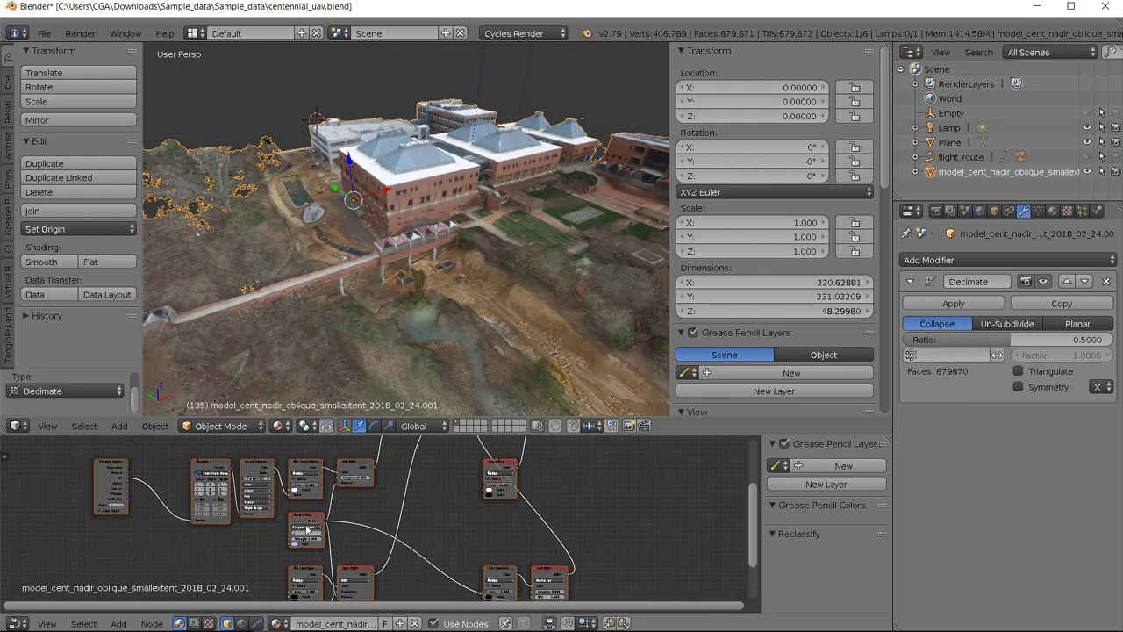
{"action": "scroll", "coordinate": [306, 526], "scroll_direction": "up", "scroll_amount": 1}
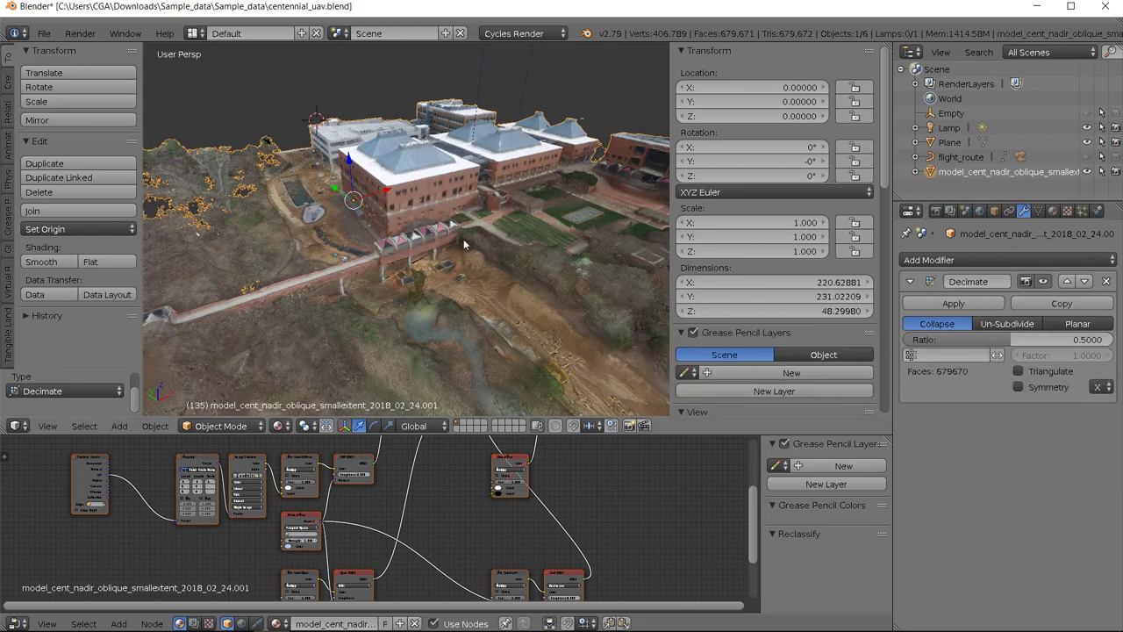
{"action": "scroll", "coordinate": [336, 210], "scroll_direction": "up", "scroll_amount": 3}
{"action": "scroll", "coordinate": [334, 208], "scroll_direction": "down", "scroll_amount": 3}
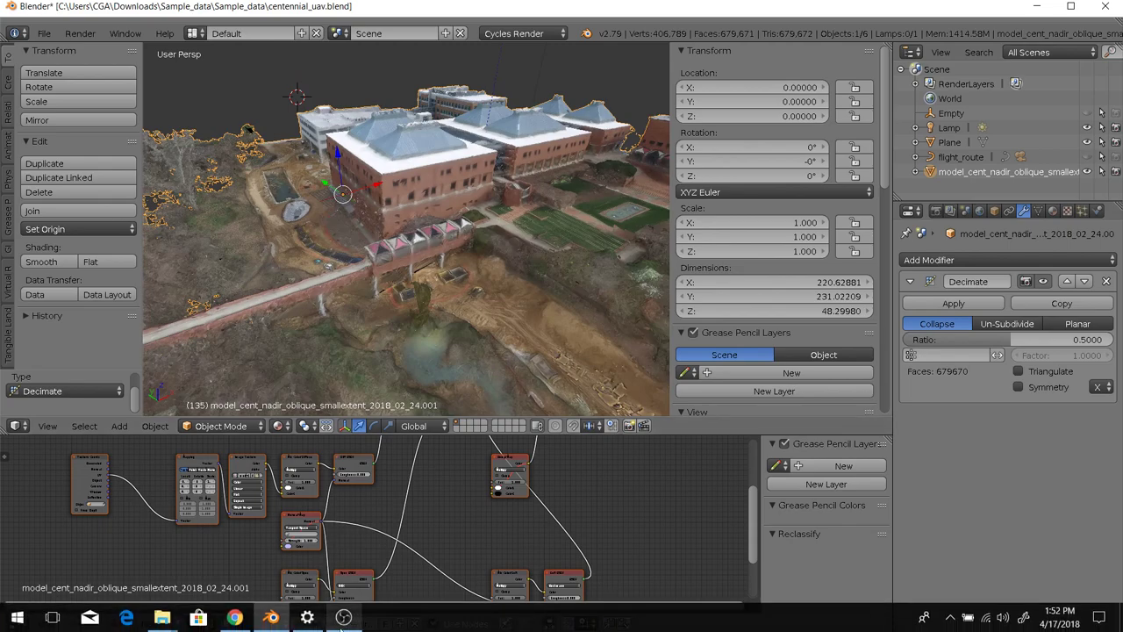
{"action": "left_click", "coordinate": [341, 625]}
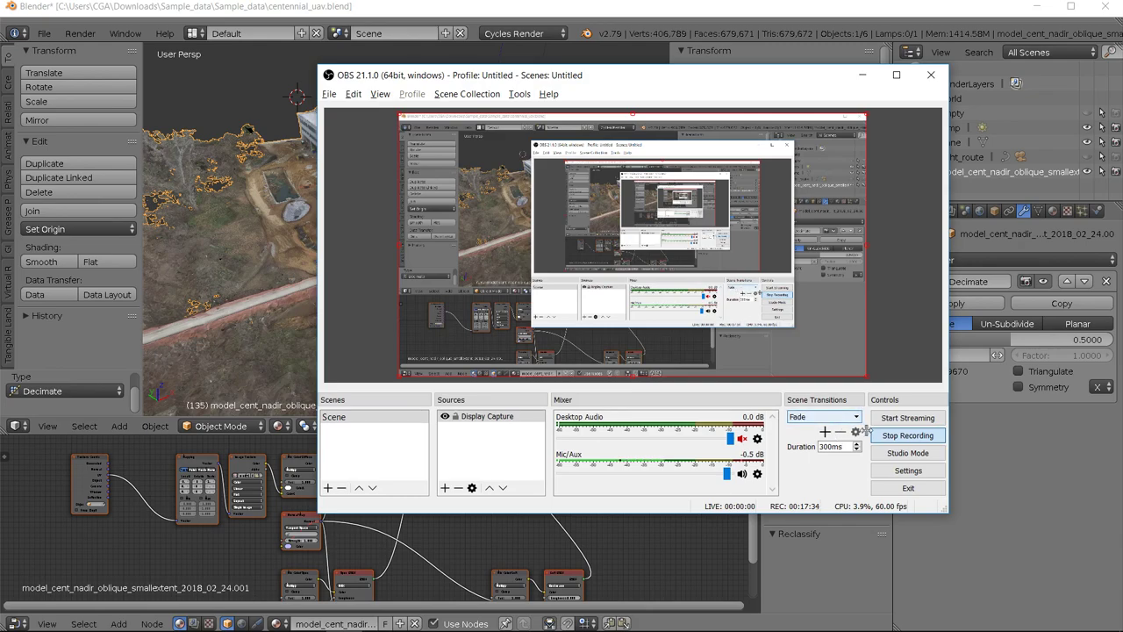